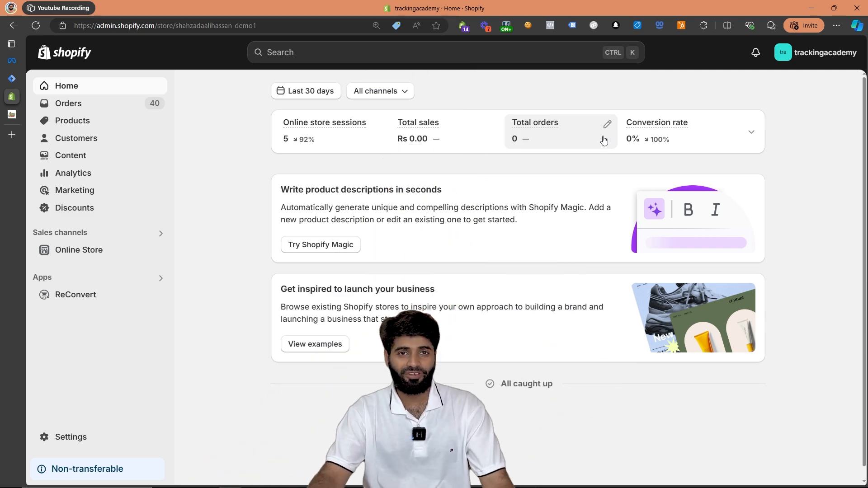
- Add a custom pixel named "Meta AddShippingInfo DataLayer" in the store's customer events settings
left_click(78, 440)
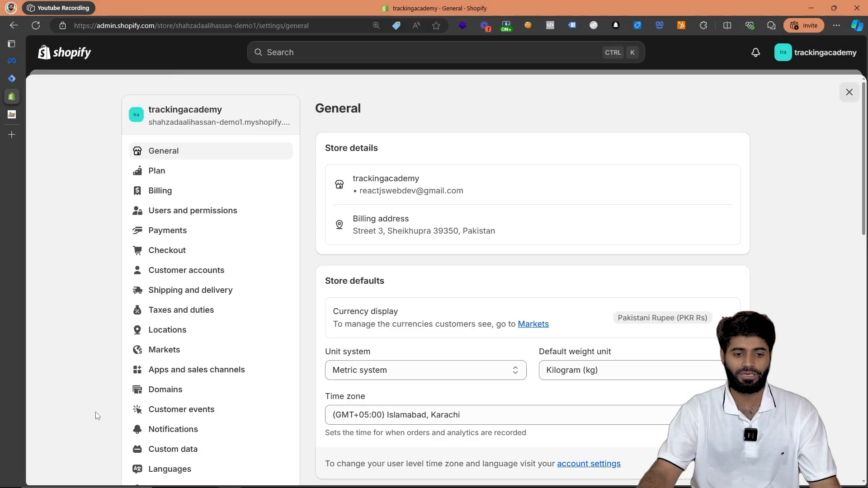
left_click(211, 412)
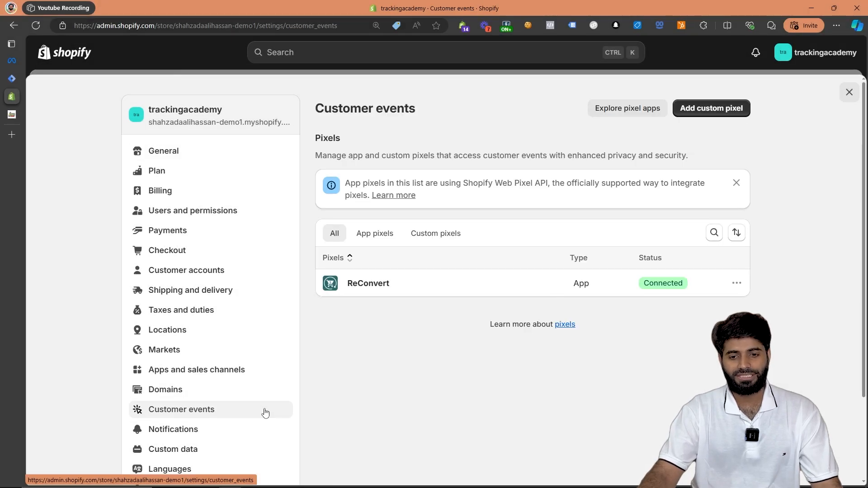
left_click(710, 109)
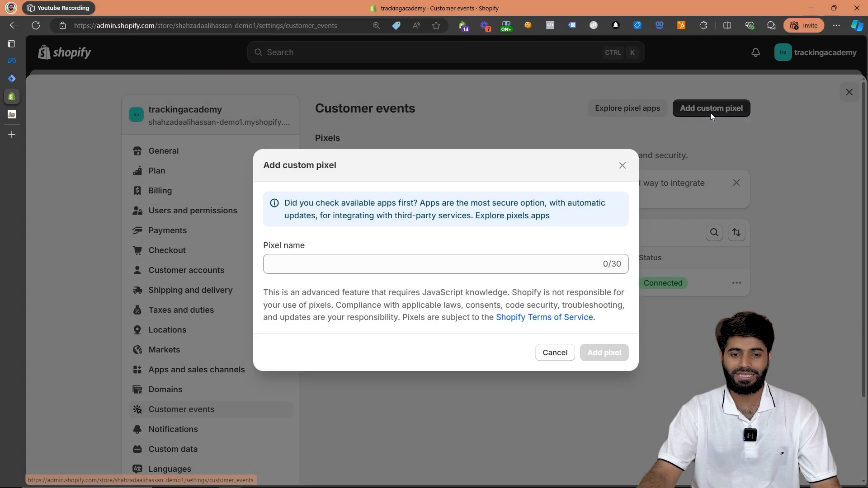
left_click(458, 259)
type("Me")
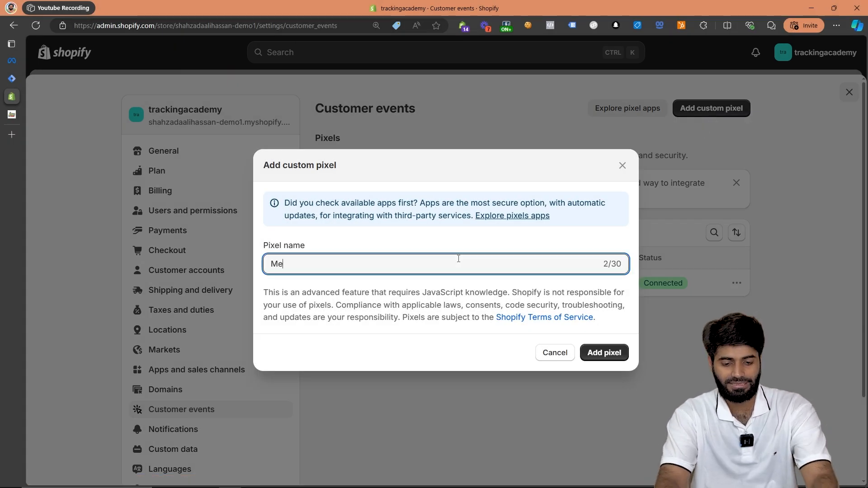
type("ta AddShippingInfo")
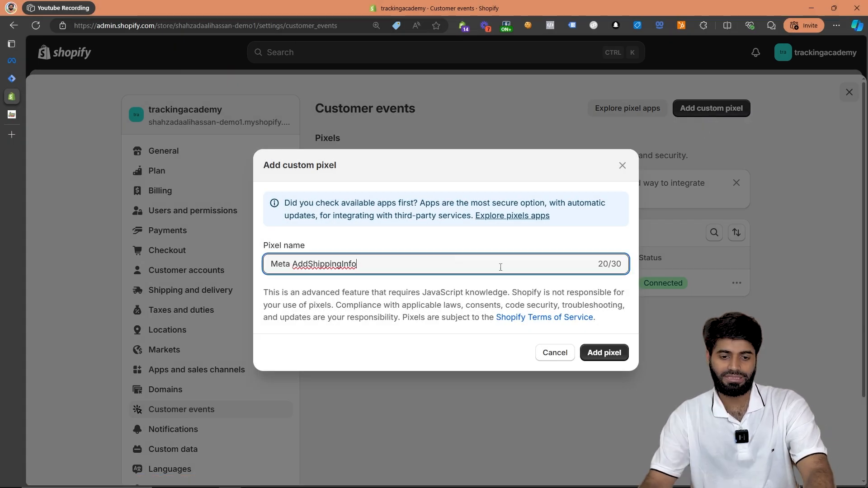
type(" DataLayer")
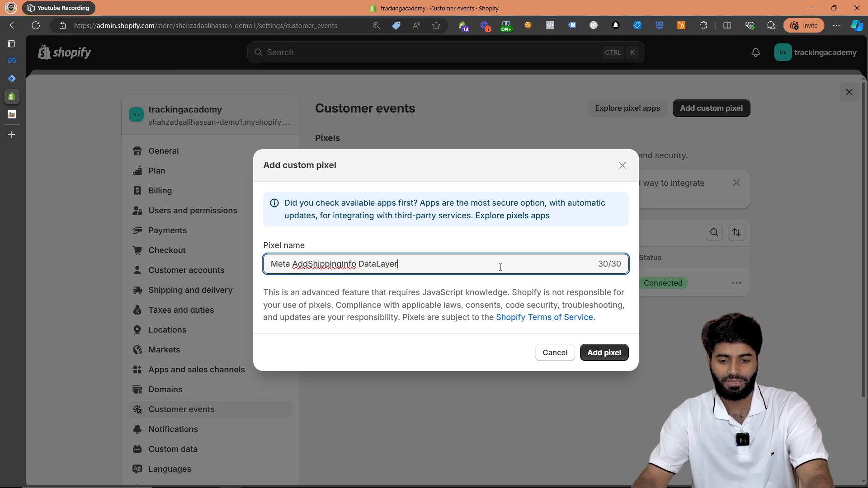
left_click(604, 356)
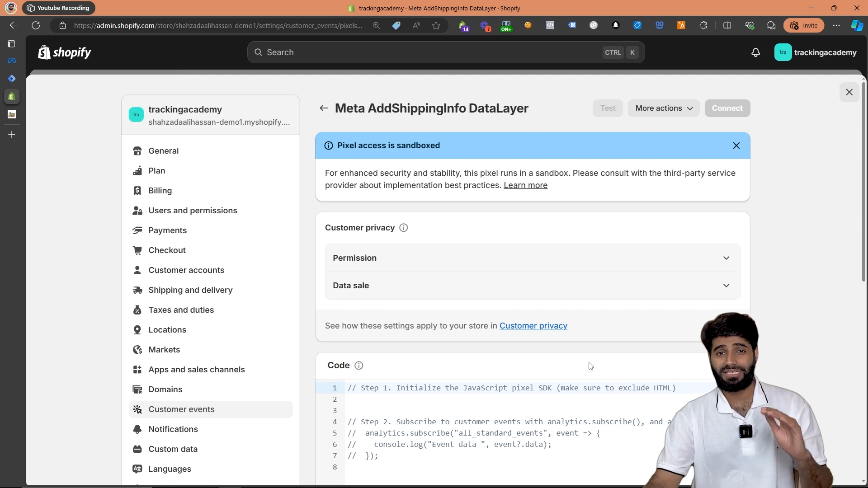
- Set the pixel's permission to Not required and its data sale option to "Data collected does not qualify as data sale"
left_click(440, 263)
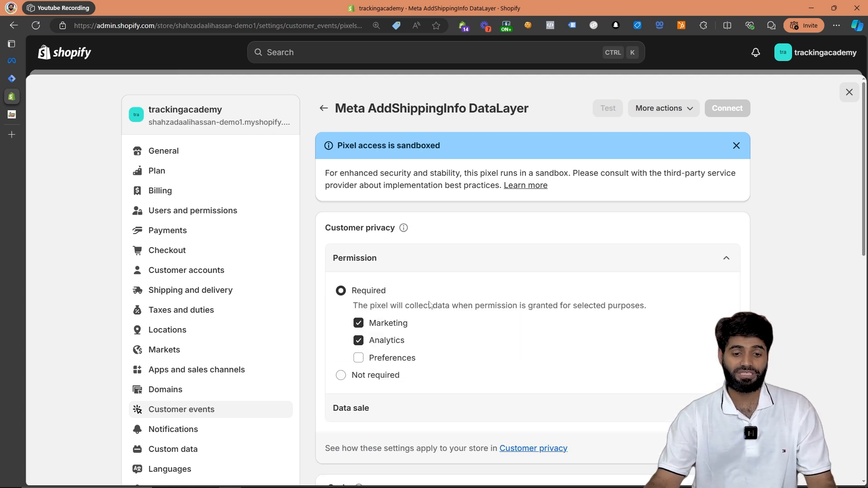
left_click(381, 375)
left_click(391, 354)
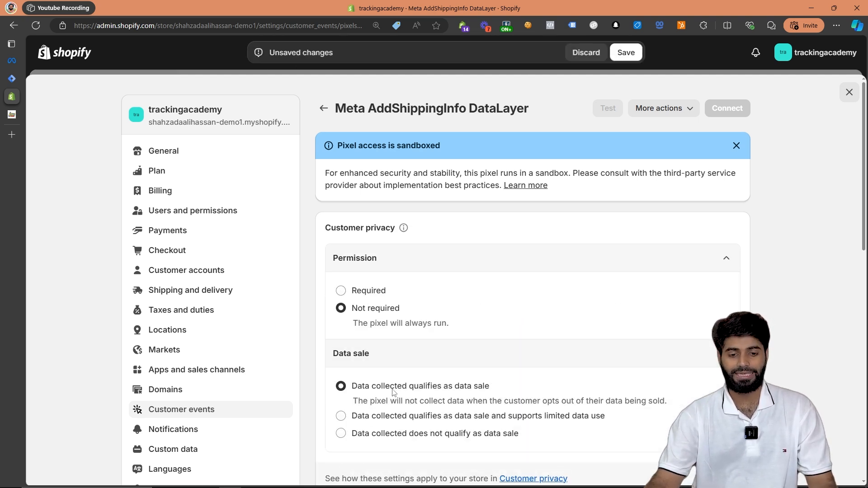
left_click(393, 433)
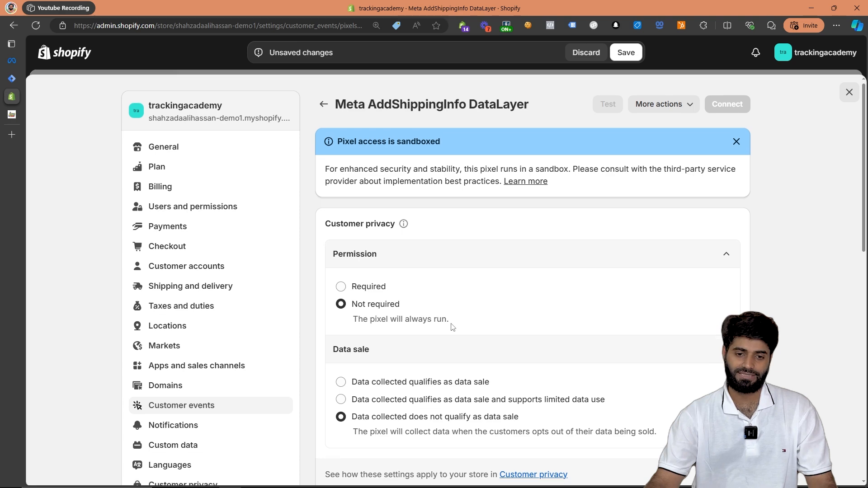
- Replace the pixel's default code with the JavaScript snippet copied from the trackingacademy.com article on the add shipping info event
scroll(453, 327, "down", 7)
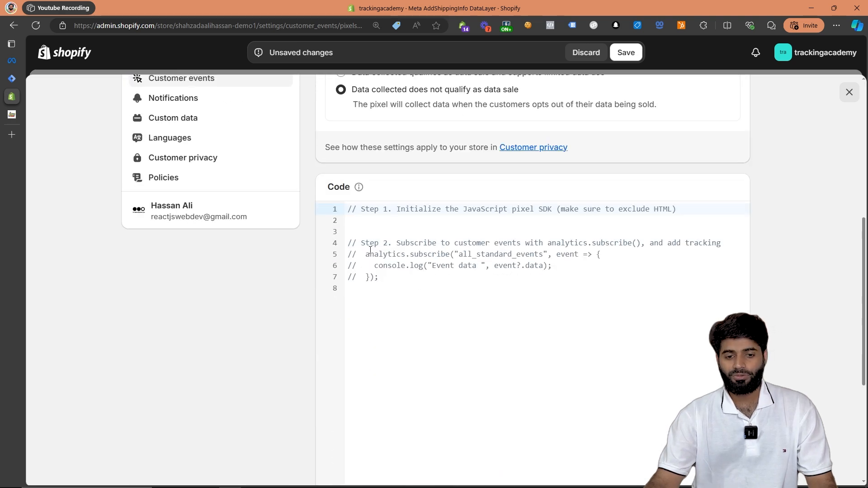
left_click_drag(406, 315, 337, 205)
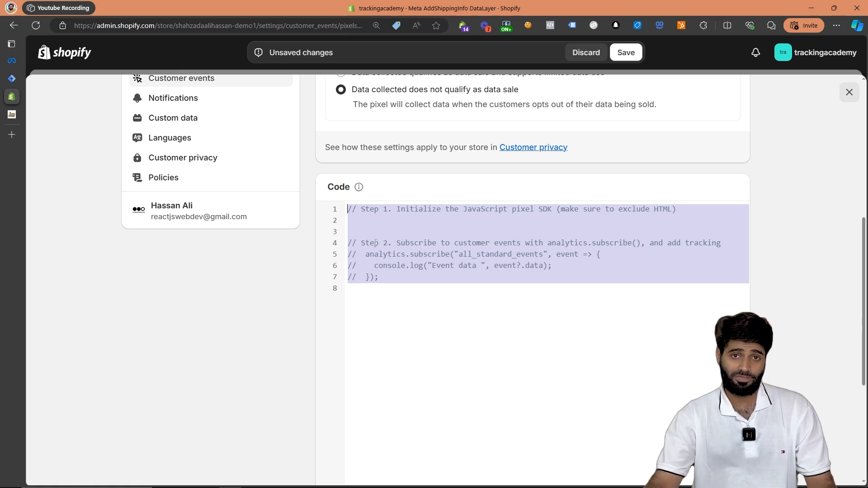
left_click(11, 115)
scroll(277, 150, "down", 15)
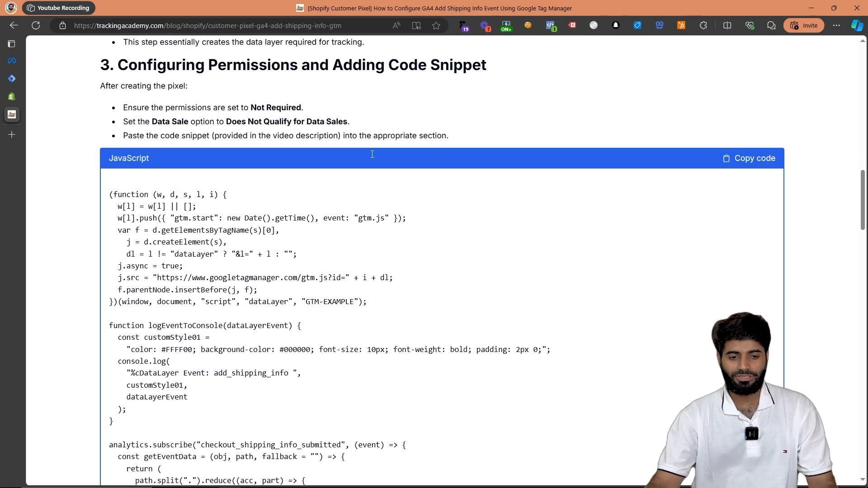
left_click_drag(115, 129, 468, 423)
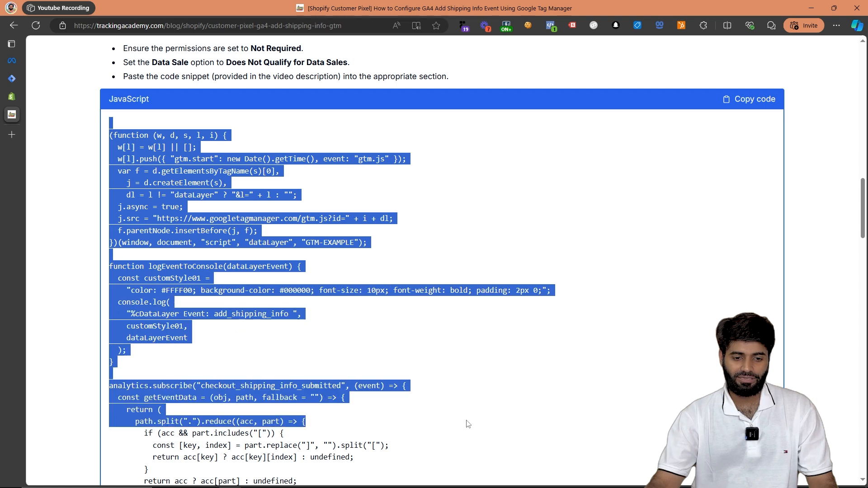
left_click(739, 102)
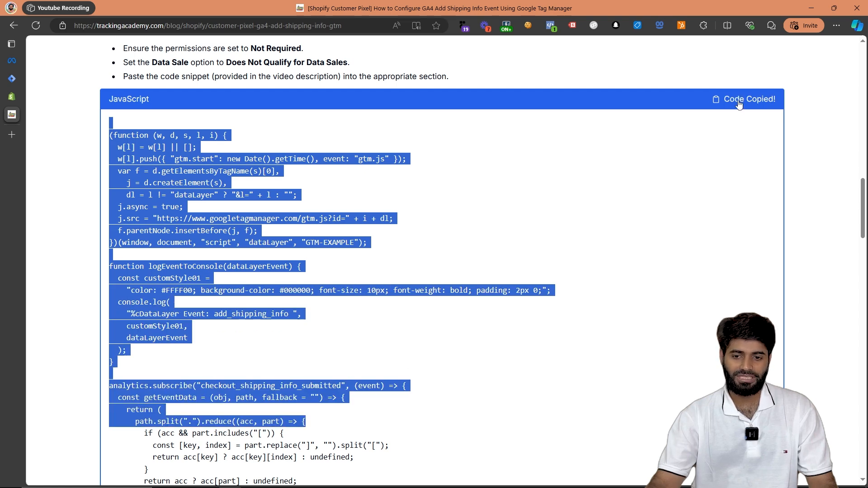
left_click(12, 98)
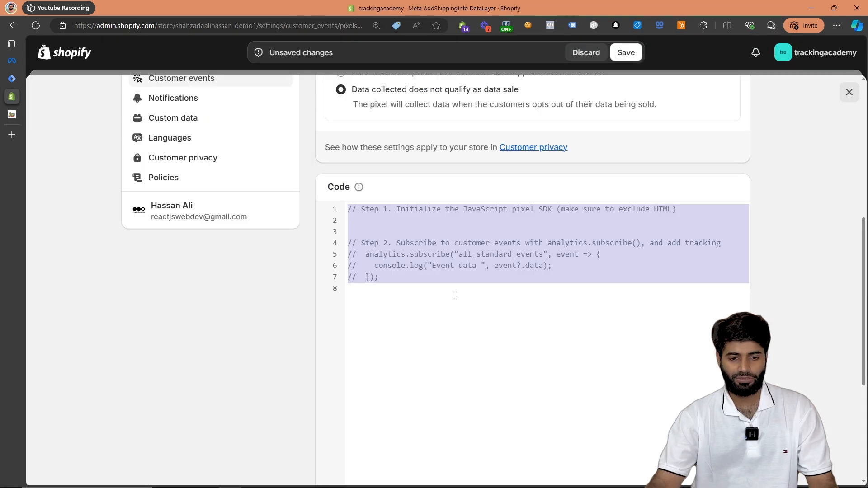
right_click(465, 254)
left_click(516, 317)
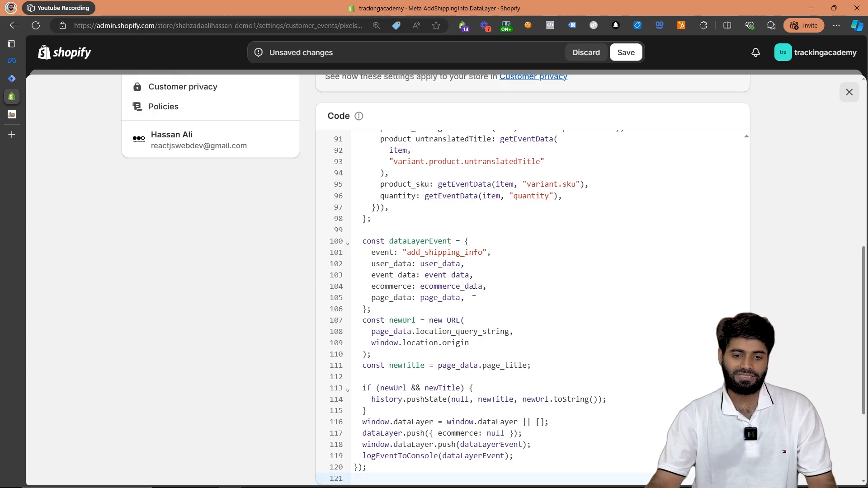
- Replace the EXAMPLE part of GTM-EXAMPLE in the pixel code with the container ID suffix copied from Google Tag Manager's install snippet
double_click(441, 253)
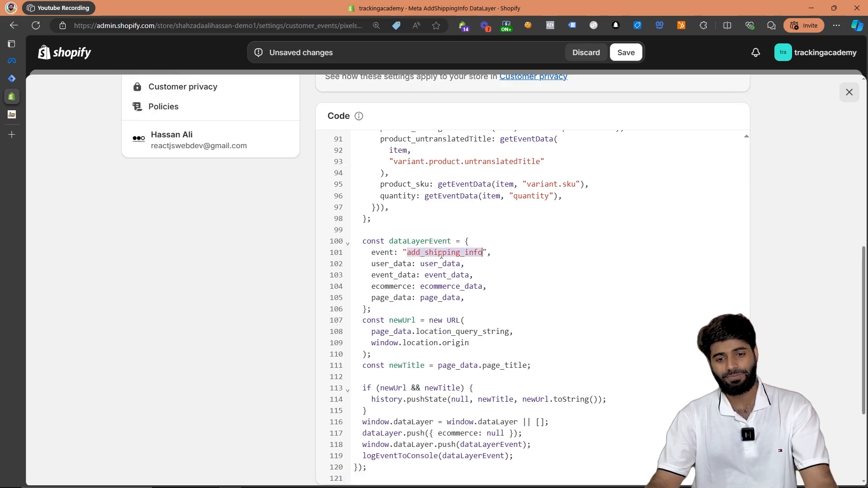
scroll(442, 256, "up", 20)
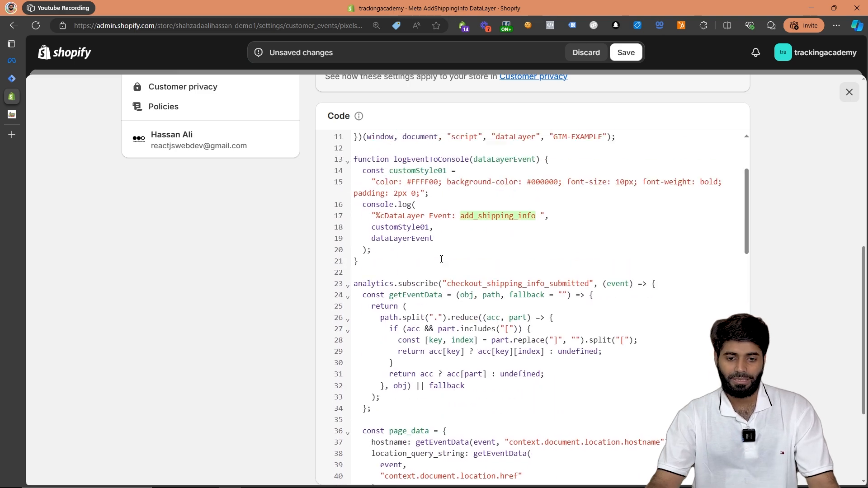
scroll(441, 259, "up", 2)
left_click(584, 219)
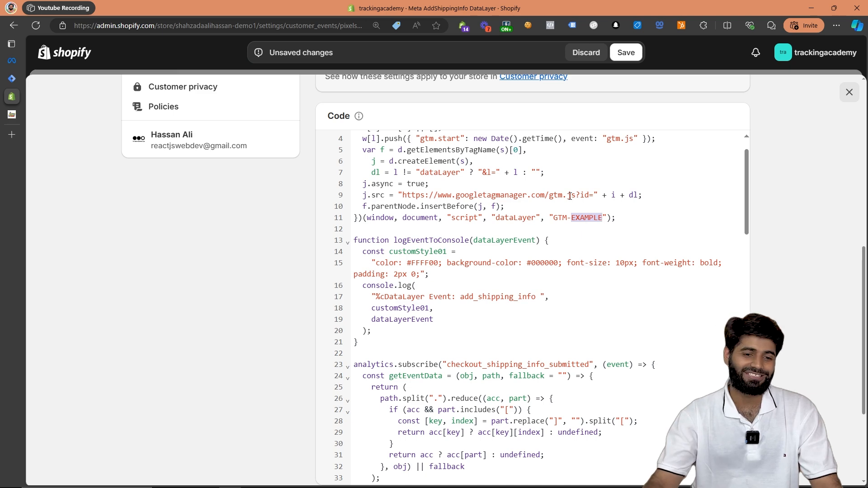
left_click(11, 79)
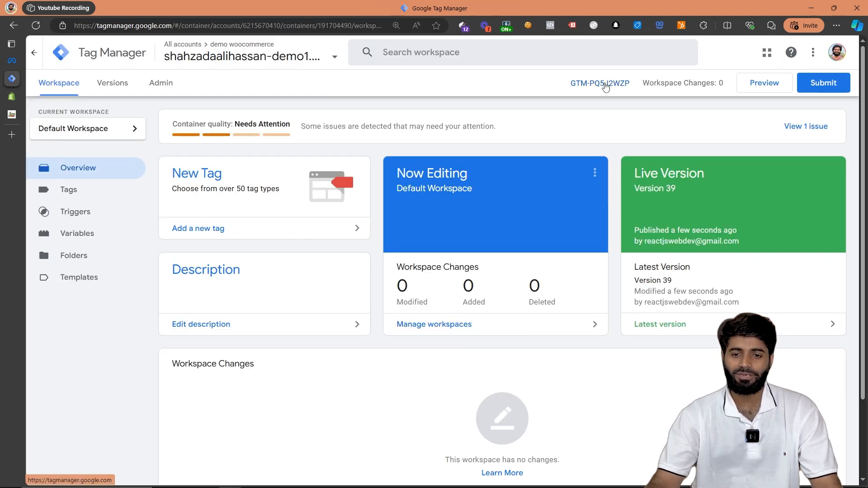
left_click(600, 83)
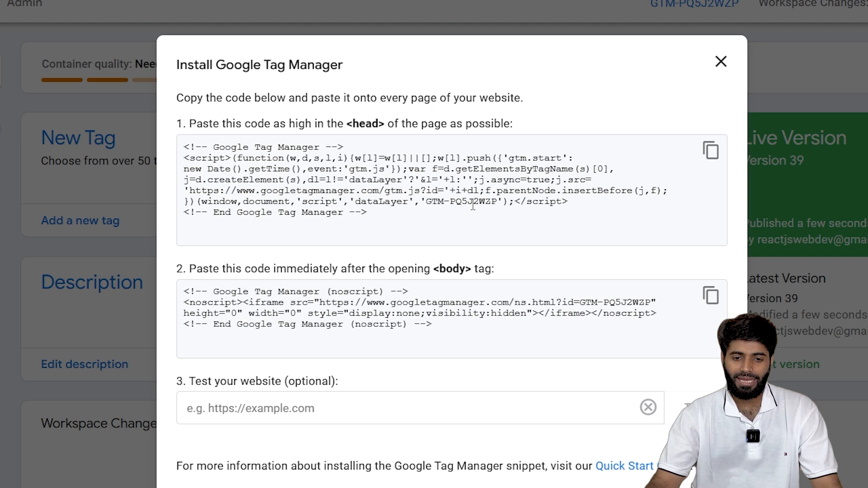
double_click(472, 202)
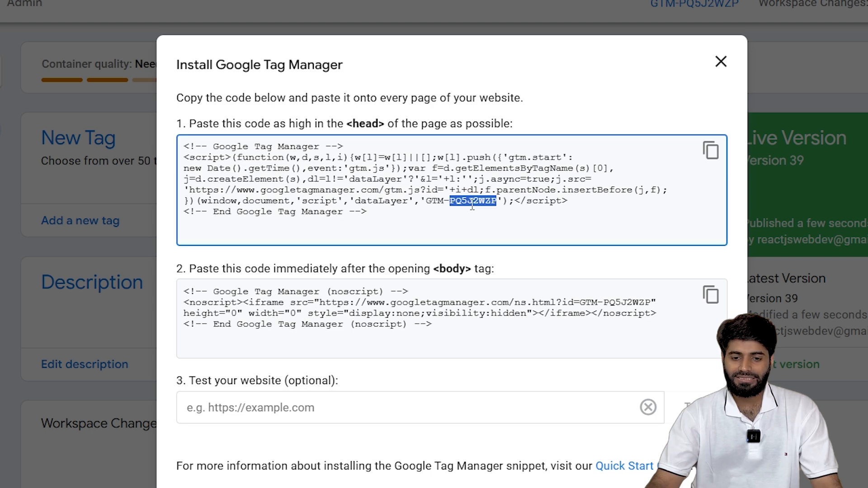
right_click(470, 203)
left_click(497, 216)
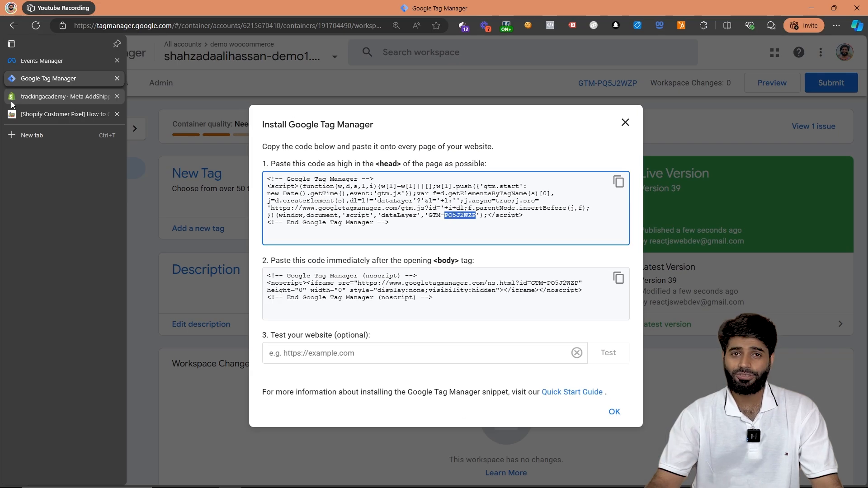
left_click(11, 98)
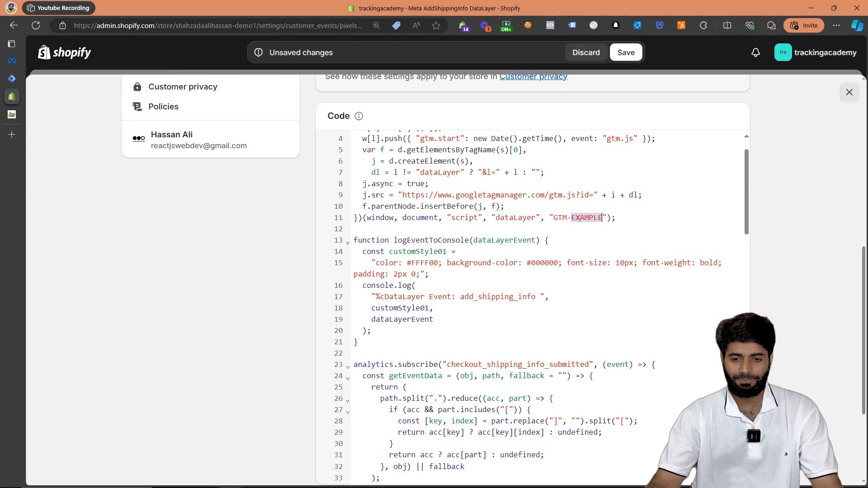
right_click(602, 219)
left_click(616, 271)
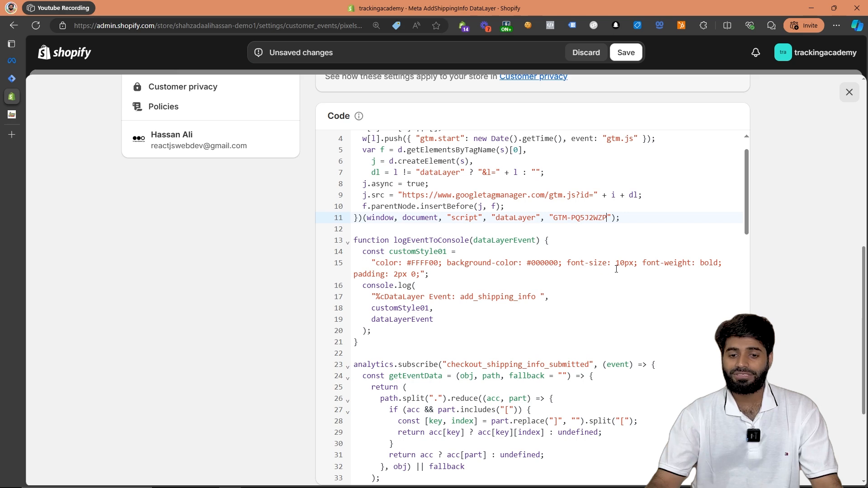
- Save the Meta AddShippingInfo DataLayer pixel and connect it to the store
scroll(616, 269, "up", 2)
scroll(635, 106, "up", 9)
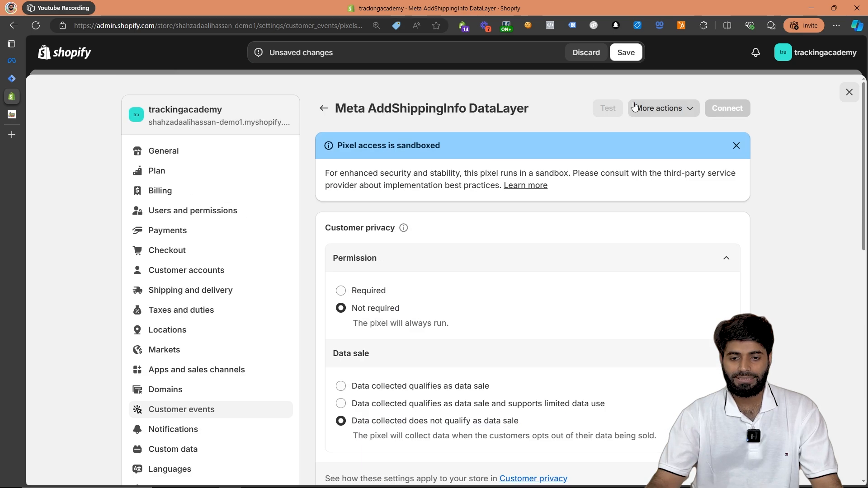
left_click(627, 53)
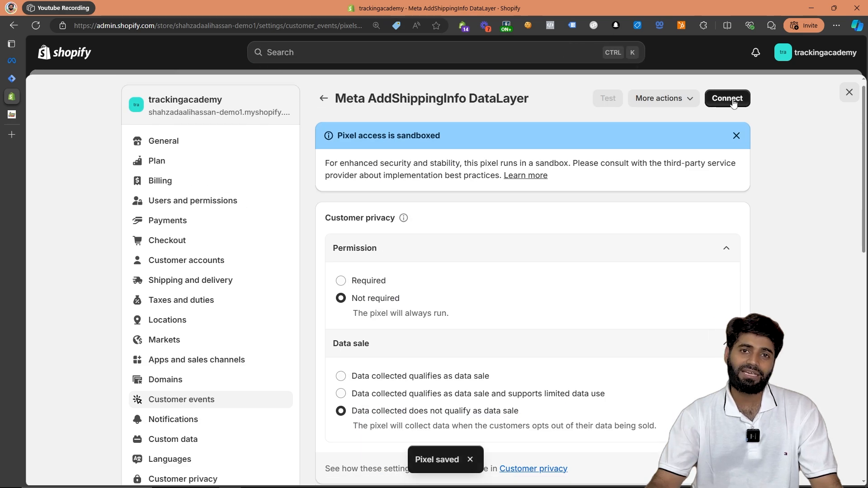
left_click(728, 99)
left_click(608, 301)
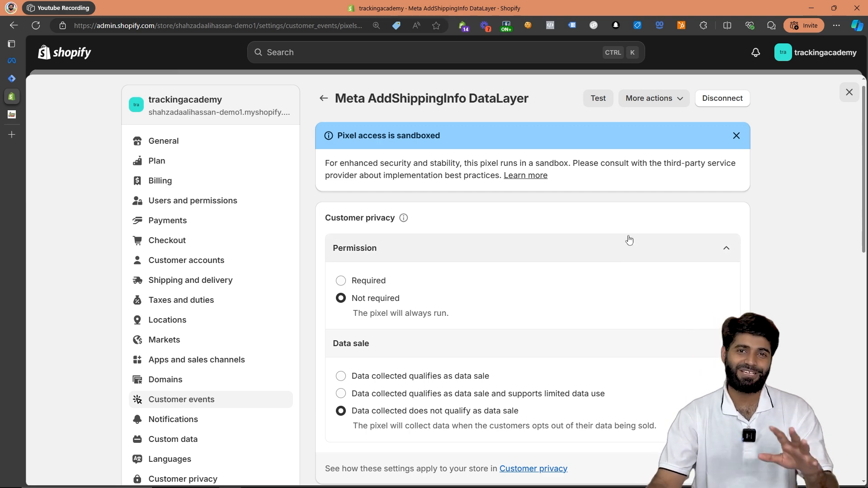
- Close the settings, view the online store, and proceed from its cart to checkout
left_click(849, 92)
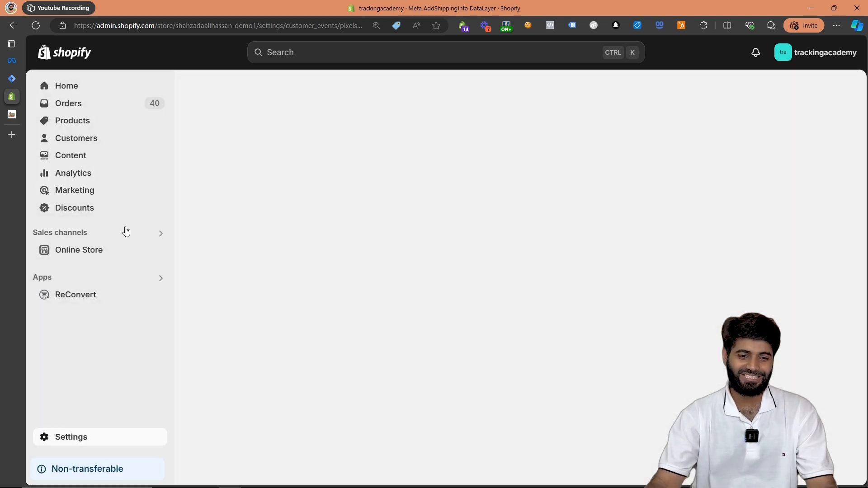
left_click(158, 250)
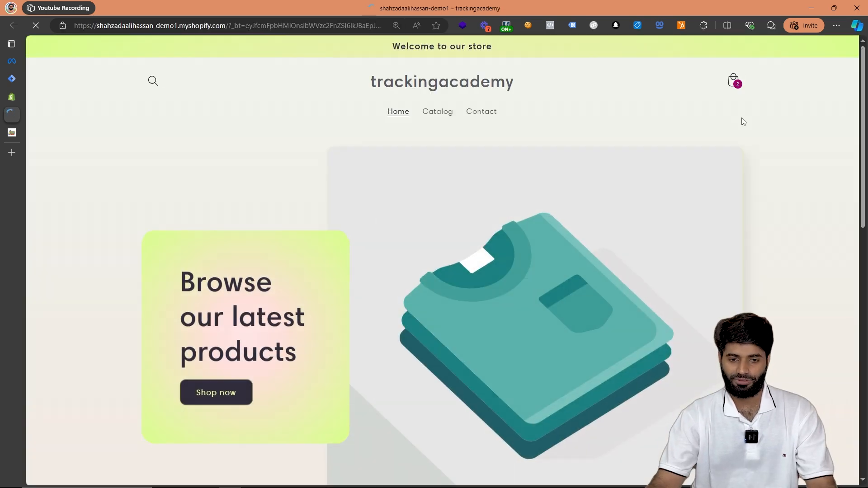
left_click(735, 81)
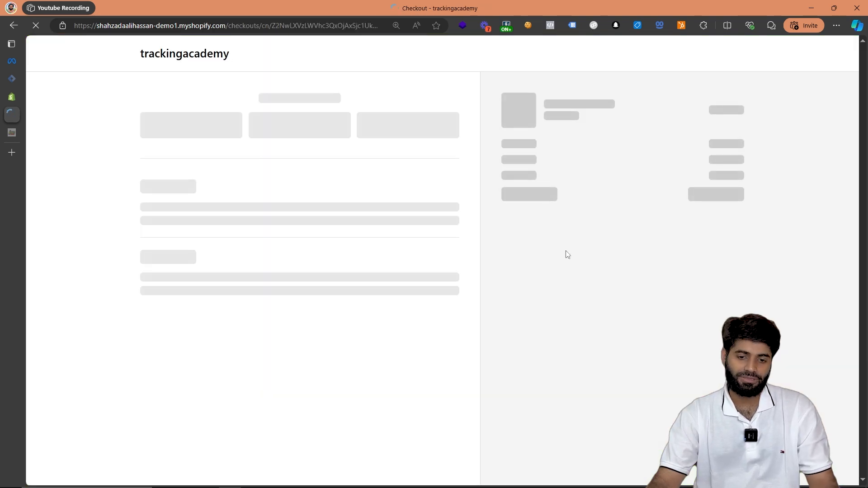
- Open the browser's developer console on the checkout page
right_click(567, 252)
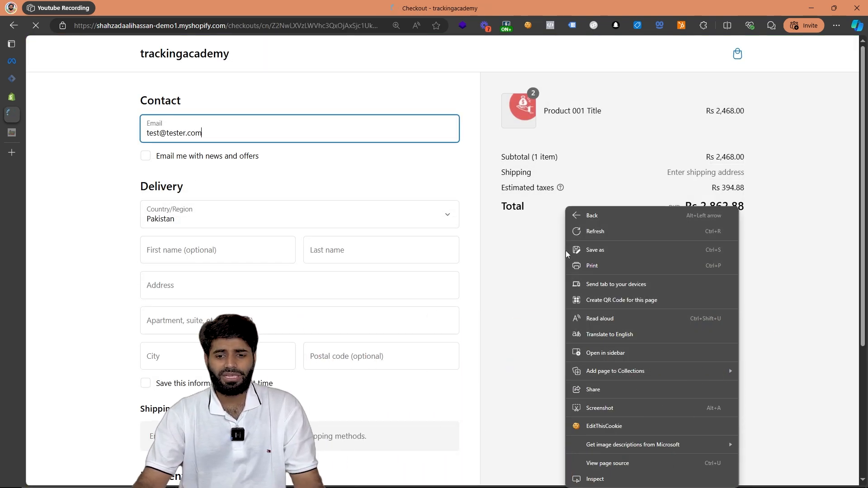
left_click(617, 479)
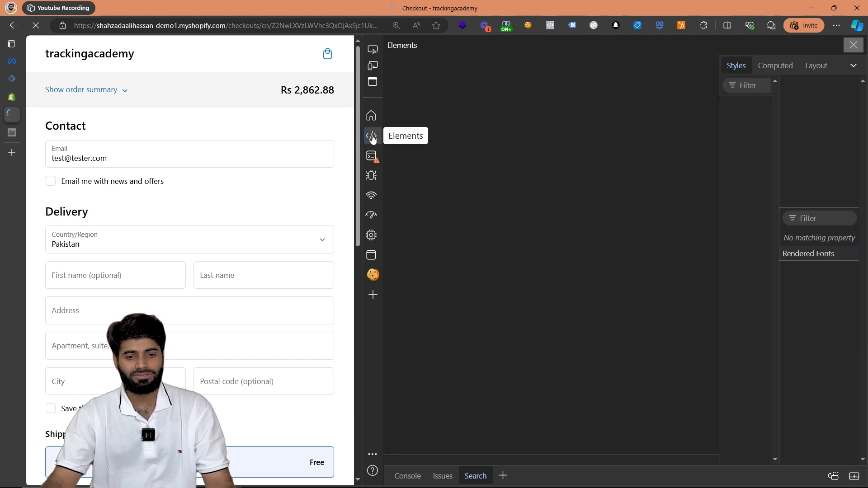
left_click(372, 158)
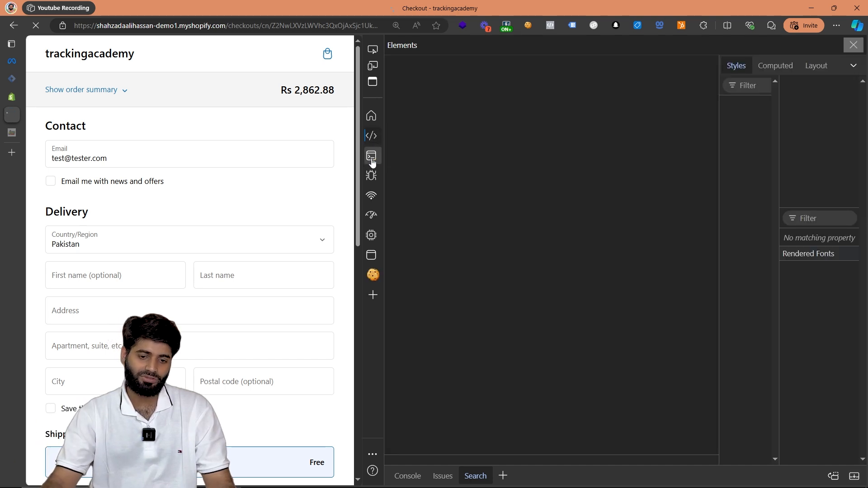
- Fill in the checkout's contact e-mail and the delivery first name, last name and address with placeholder test values
double_click(79, 160)
left_click(87, 278)
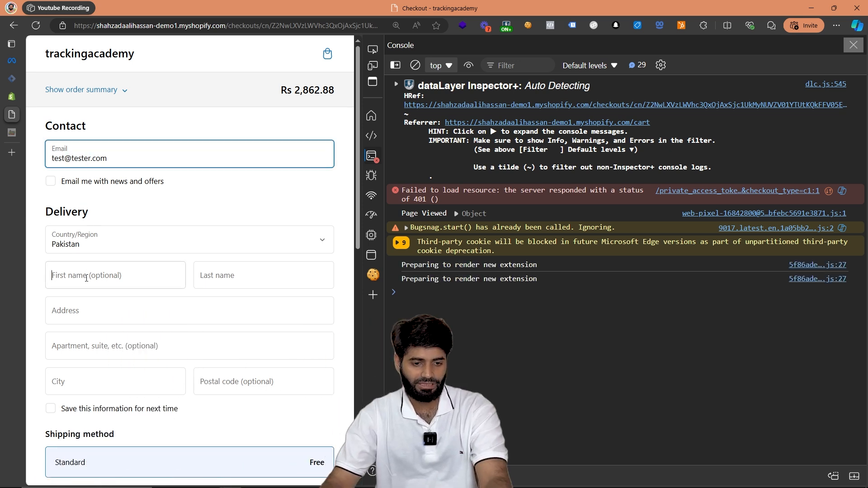
type("tester")
left_click(224, 281)
type("tester")
left_click(176, 312)
type("tester")
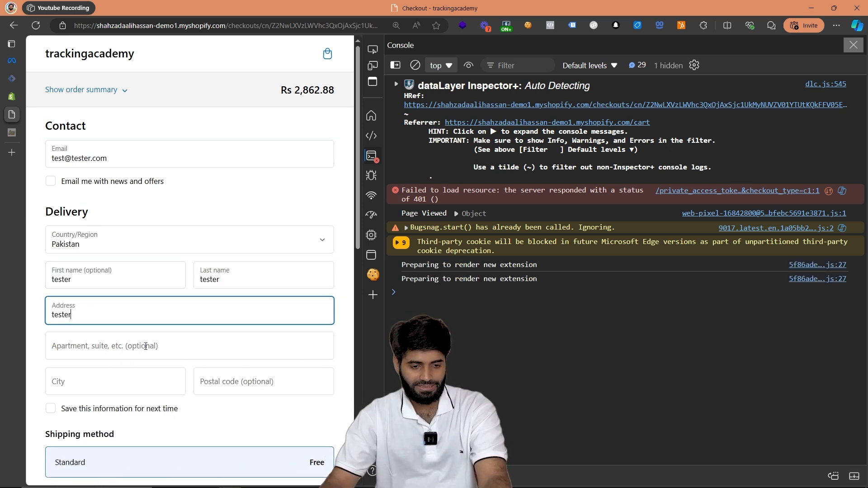
- Complete the apartment, city and postal code with placeholder text, and move on to the card number field
left_click(145, 347)
type("tester")
key("Tab")
type("tester")
left_click(226, 381)
type("TESTER")
scroll(246, 334, "down", 3)
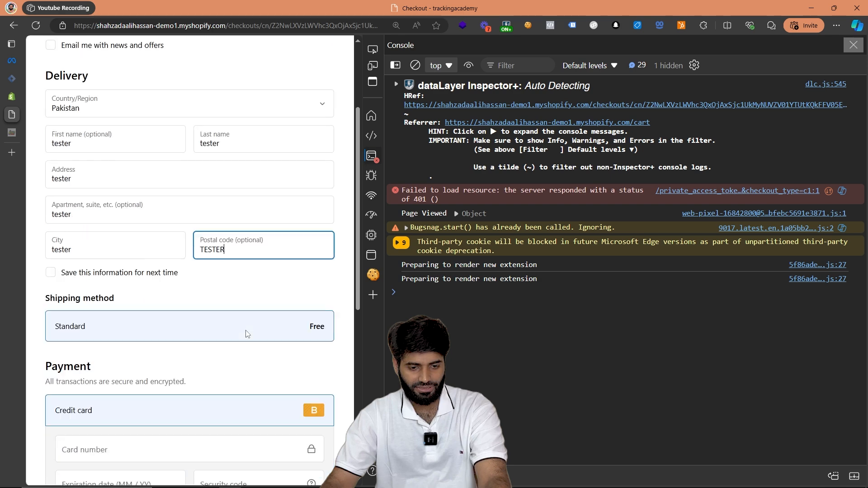
scroll(247, 333, "down", 1)
left_click(210, 387)
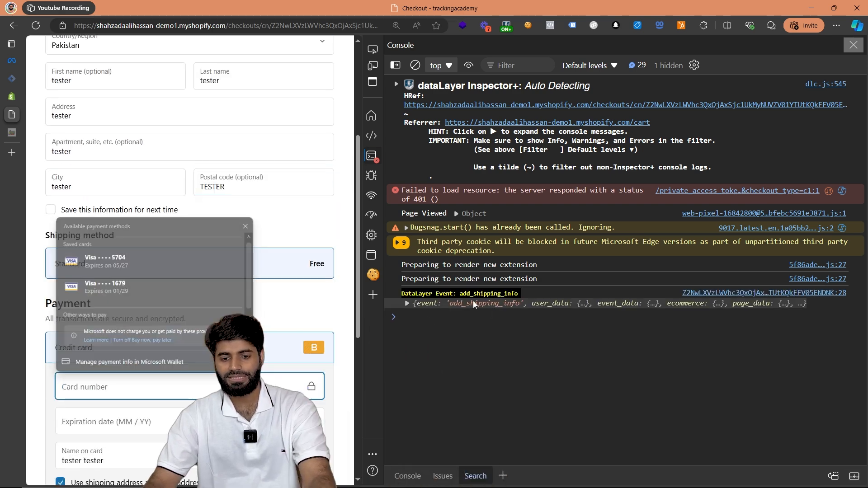
- Expand the logged add_shipping_info data layer event and examine its ecommerce currency, items and value
left_click(473, 302)
left_click(416, 314)
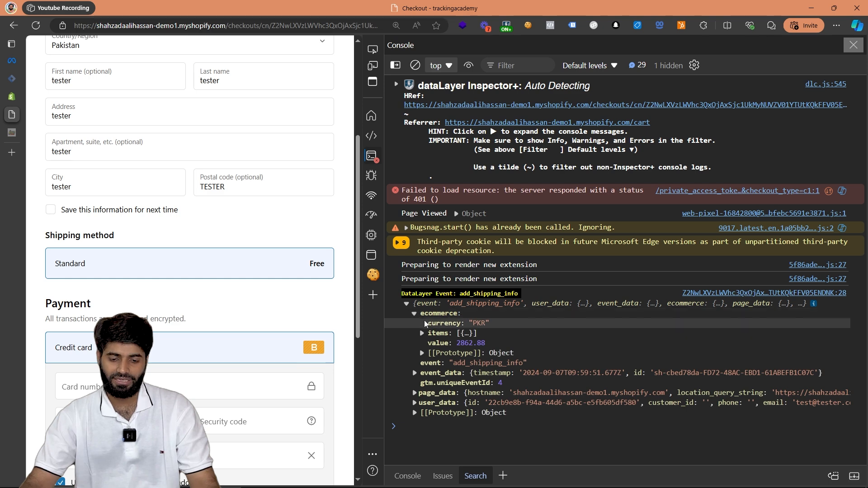
left_click(441, 333)
left_click(462, 343)
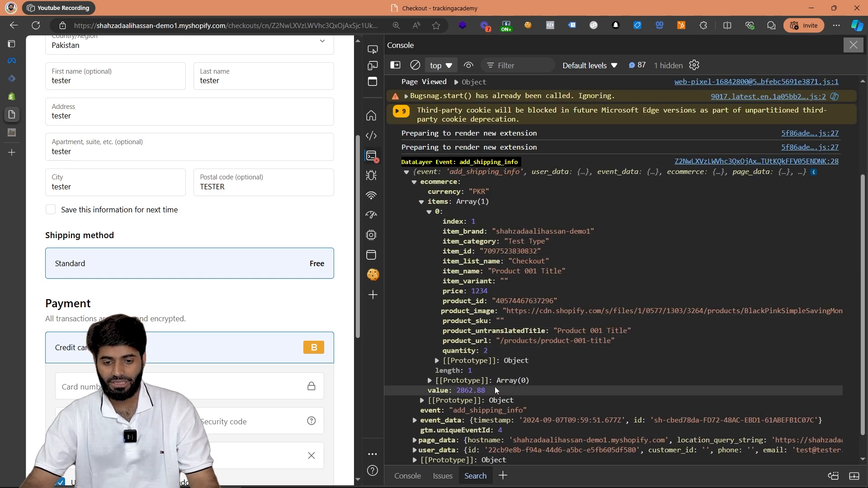
left_click_drag(495, 390, 457, 396)
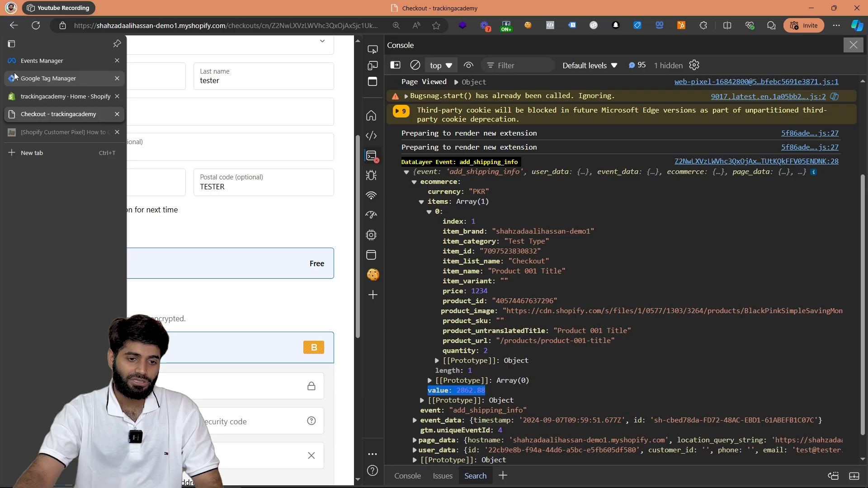
- Switch to Google Tag Manager and add the Facebook Pixel tag template by facebookarchive from the Community Template Gallery to the workspace
left_click(14, 76)
left_click(628, 122)
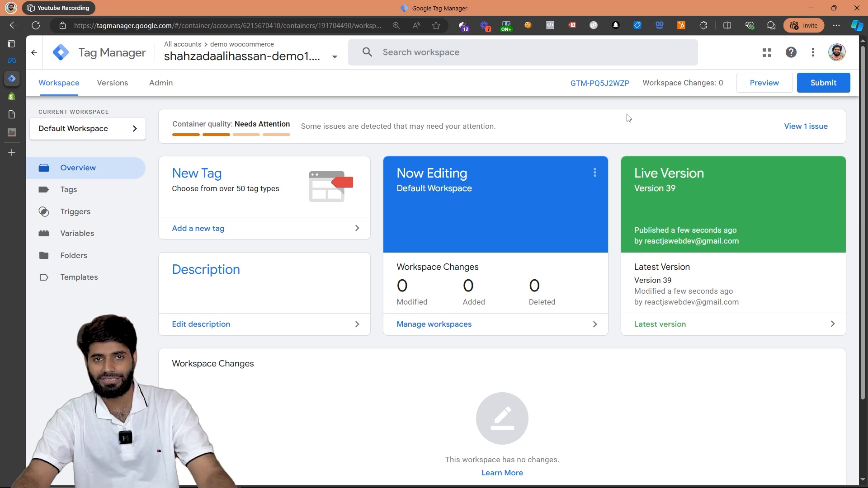
left_click(107, 284)
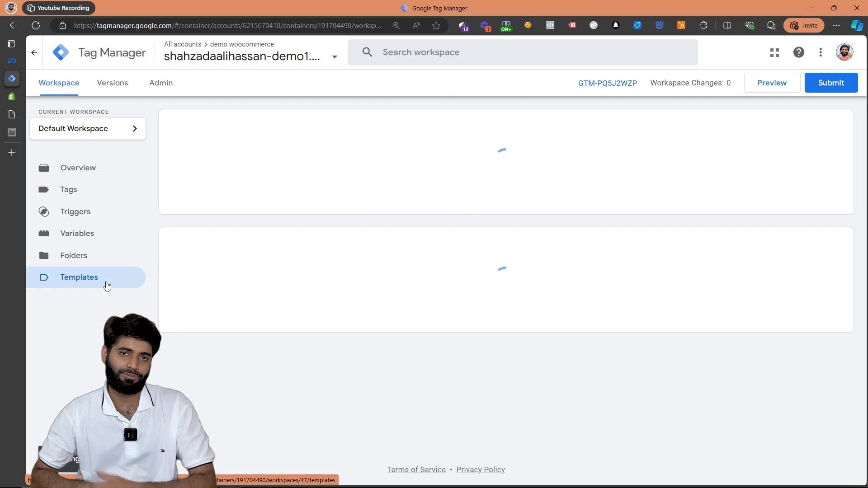
left_click(742, 128)
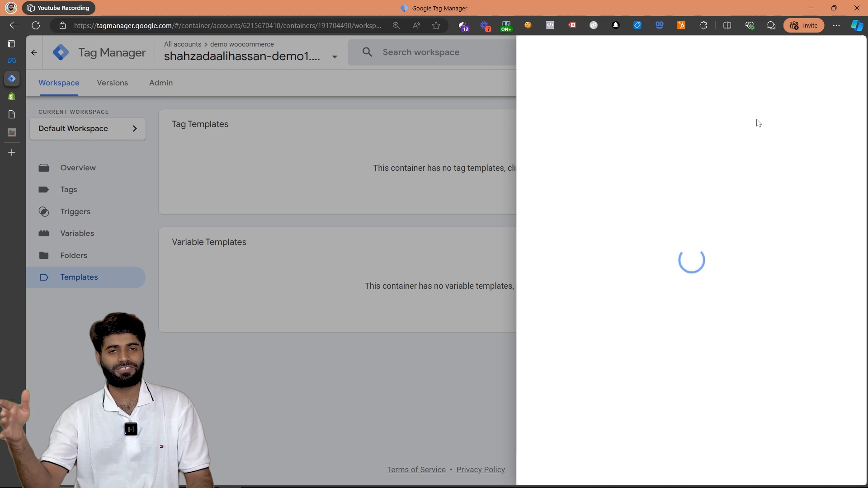
left_click(842, 52)
type("face")
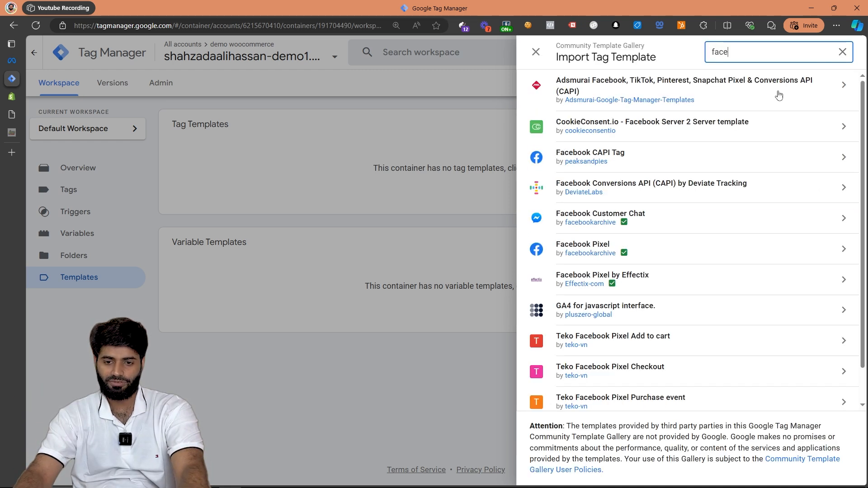
left_click(646, 244)
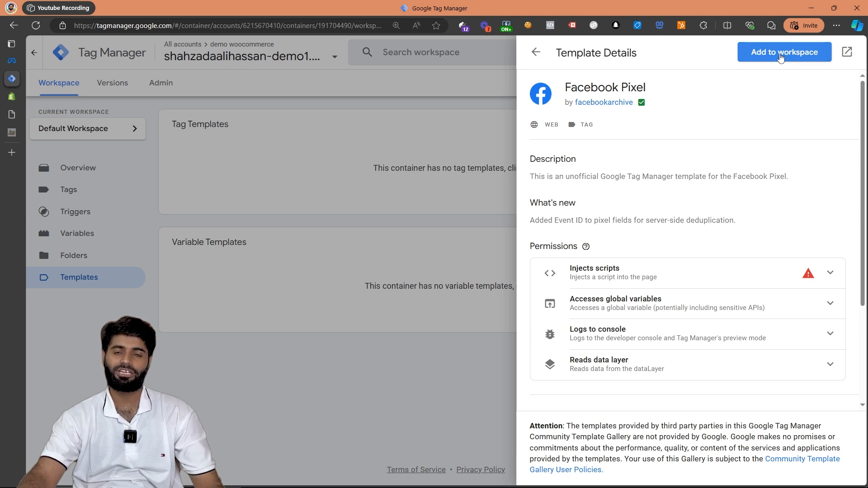
left_click(781, 58)
left_click(597, 317)
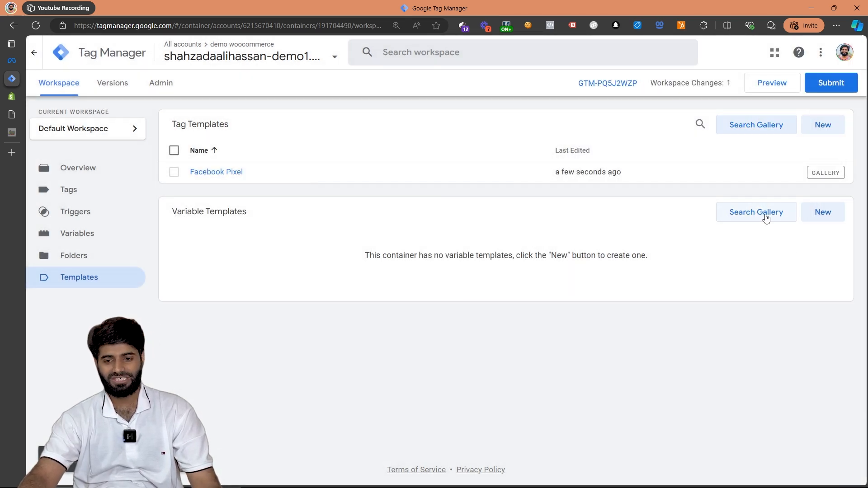
- Create a variable template by importing Ecommerce Parameter Generator.tpl from Downloads, save it, and close the template editor
left_click(821, 214)
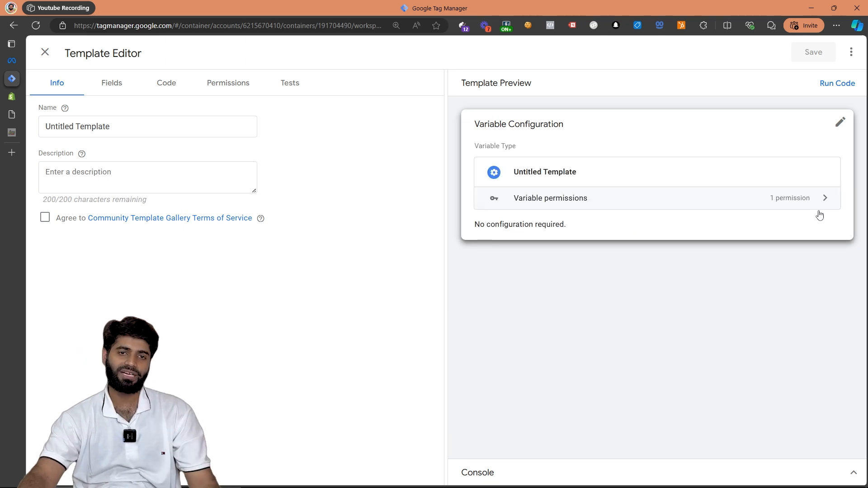
left_click(851, 53)
left_click(835, 78)
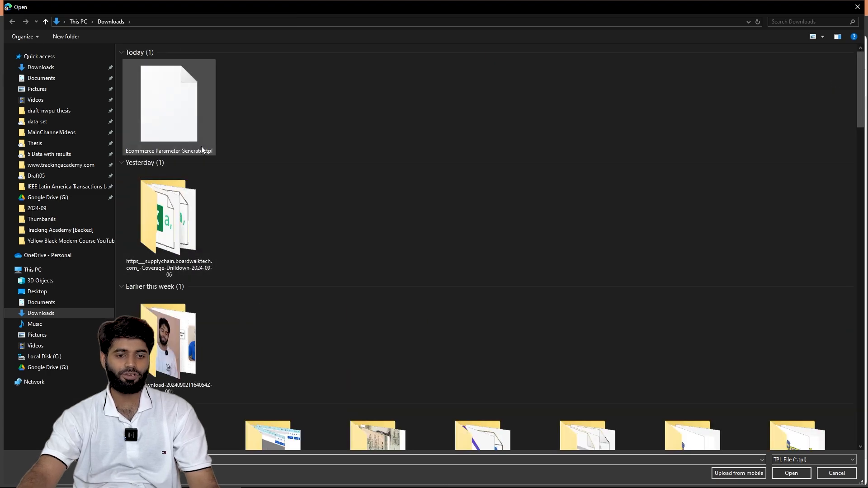
double_click(184, 104)
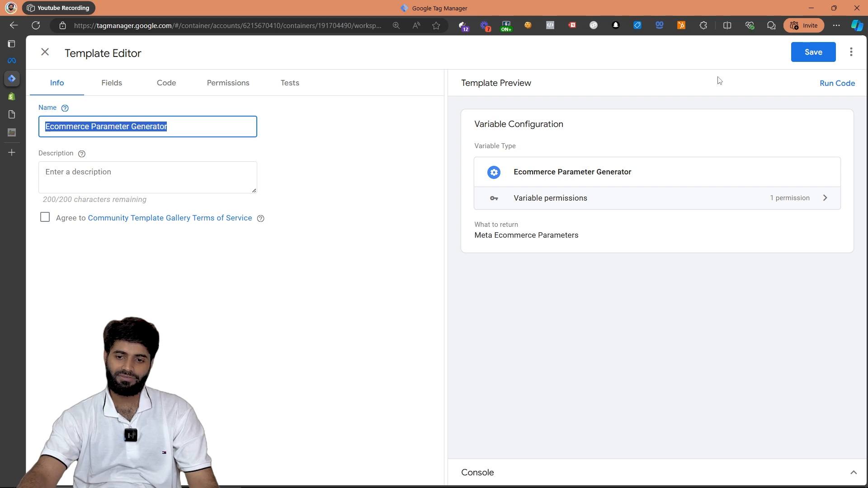
left_click(821, 54)
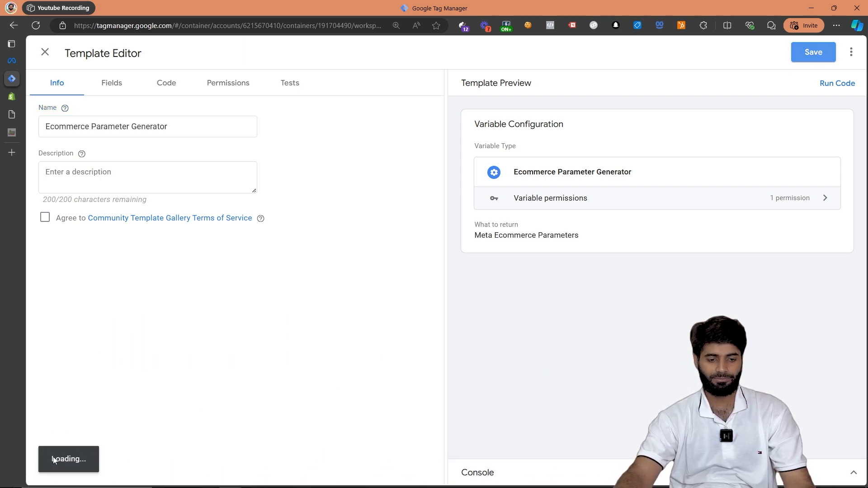
left_click_drag(53, 460, 113, 460)
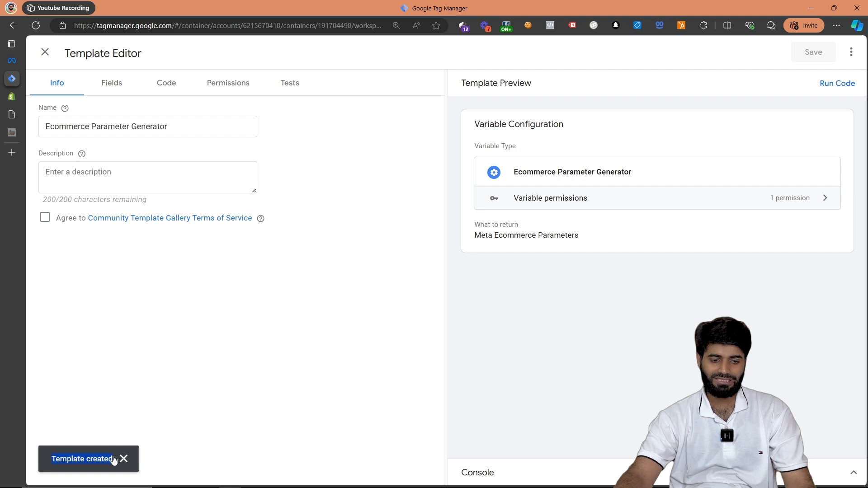
left_click(45, 52)
- Start a new user-defined variable of type Constant
left_click(77, 240)
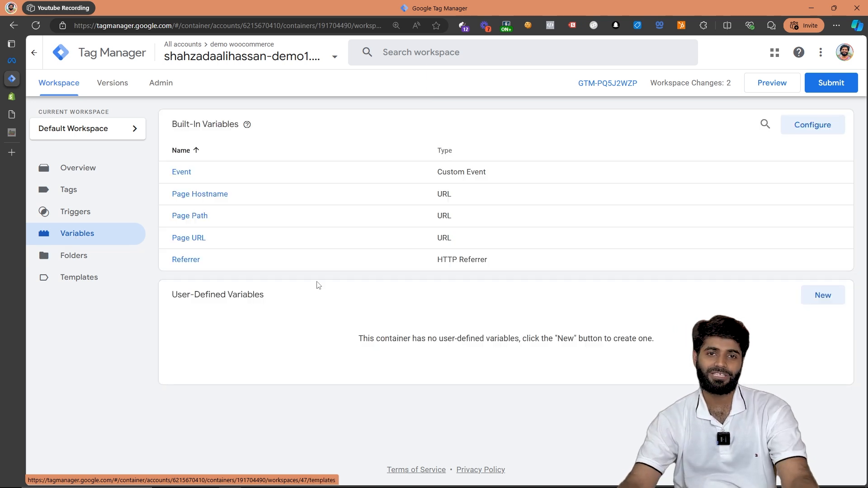
left_click(822, 296)
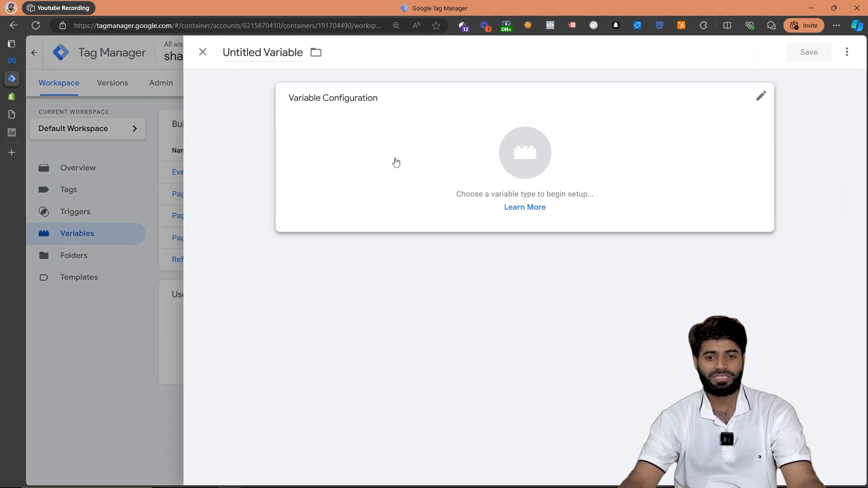
left_click(393, 157)
scroll(676, 254, "down", 3)
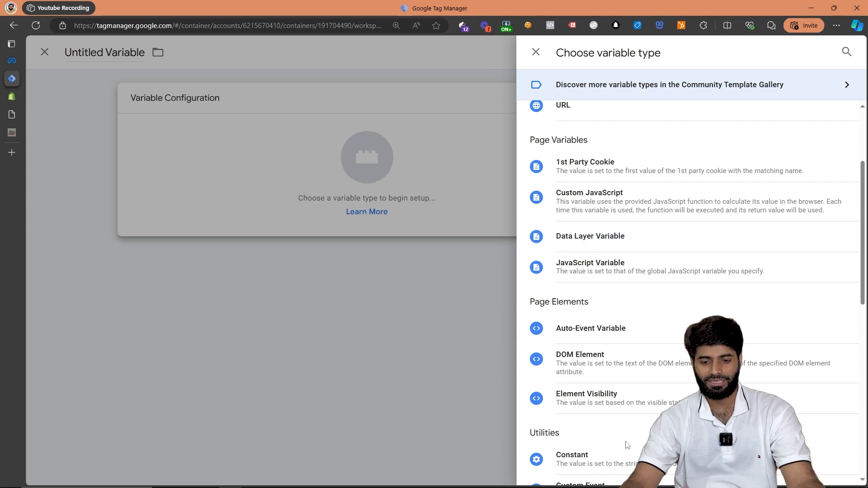
left_click(619, 458)
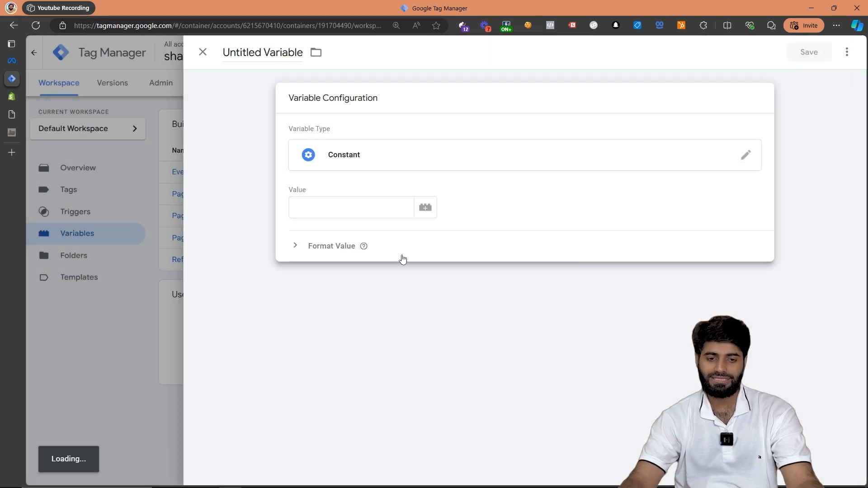
- Copy the "(not in use)" dataset's ID from Meta Events Manager and paste it as the constant's value in Google Tag Manager
left_click(11, 62)
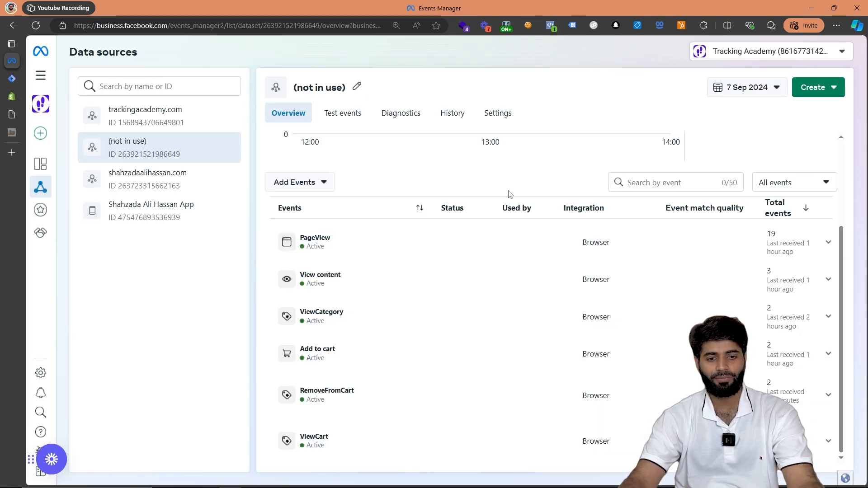
scroll(509, 194, "up", 3)
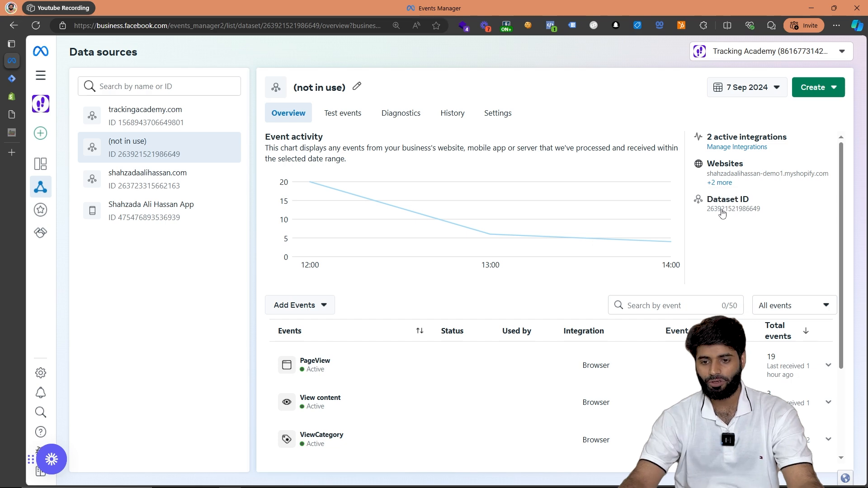
key("ctrl+plus")
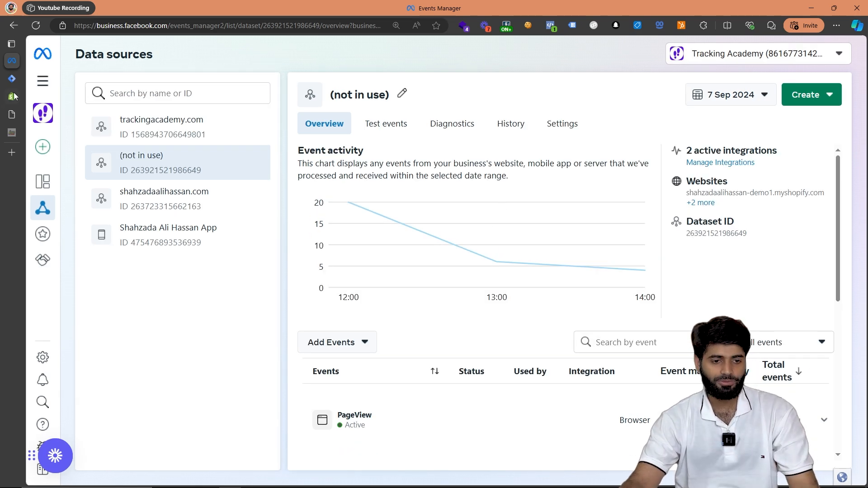
left_click(27, 78)
left_click(360, 201)
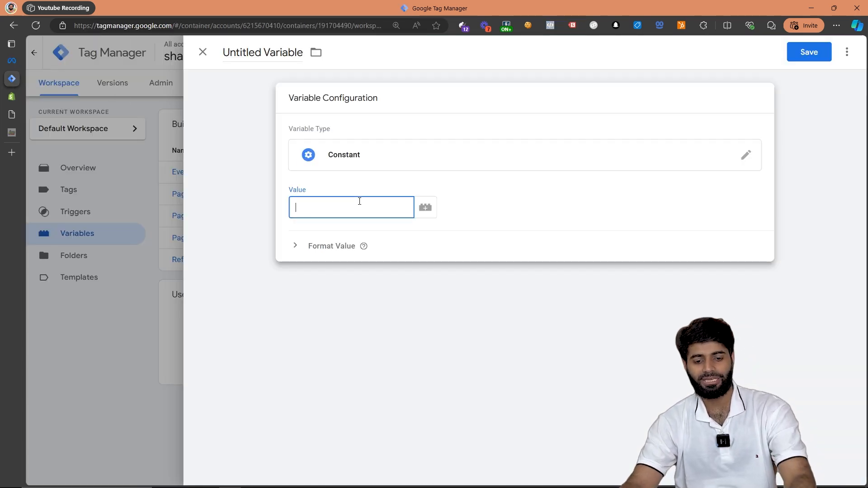
key("ctrl+v")
- Name the constant variable Meta Pixel ID and save it
left_click(256, 57)
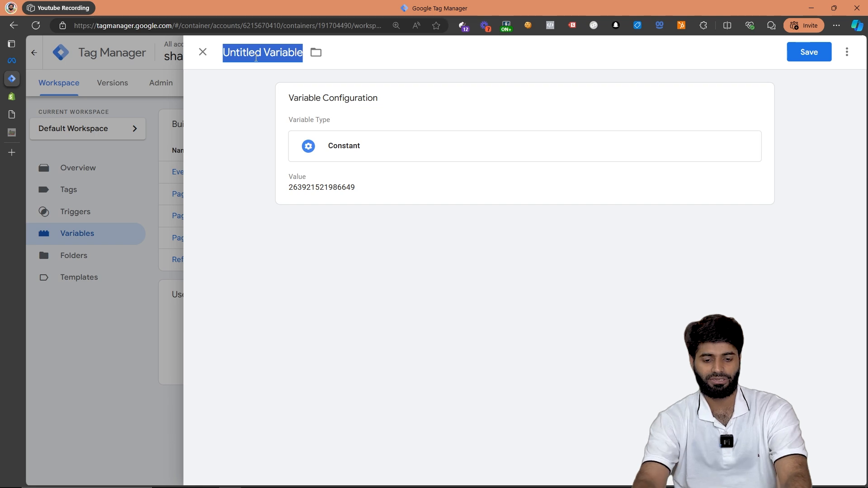
type("Meta Pixel")
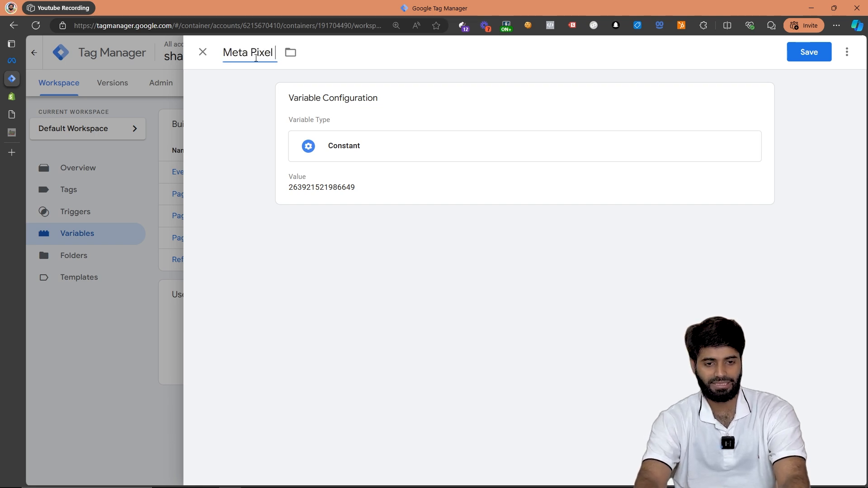
type(" ID")
left_click(807, 52)
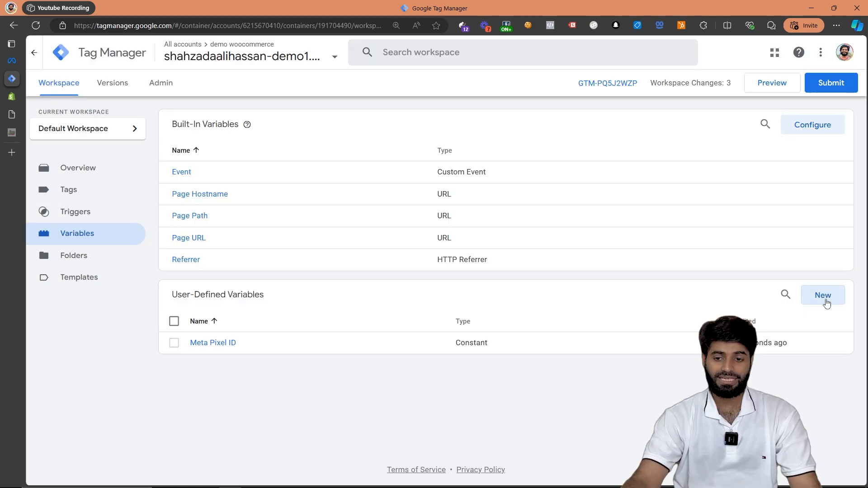
- Start another user-defined variable of type Data Layer Variable, with the data layer variable name ecommerce.items
left_click(824, 299)
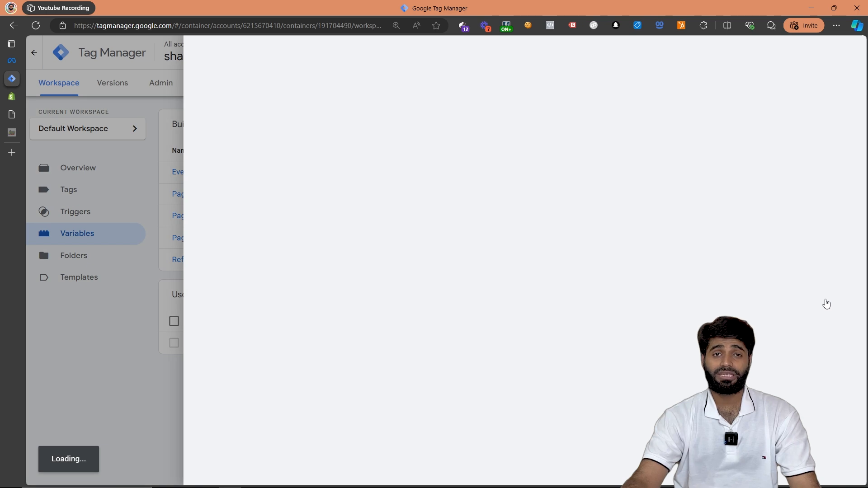
left_click(457, 130)
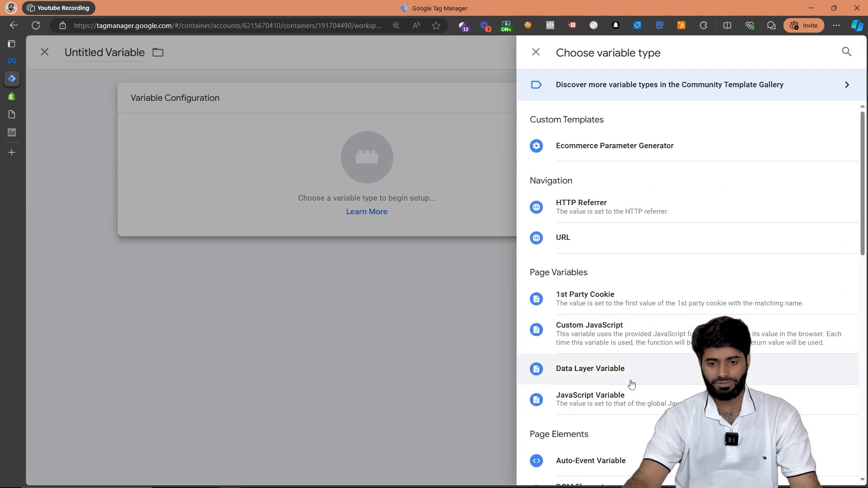
left_click(631, 384)
left_click(337, 207)
type("ecommerce.item")
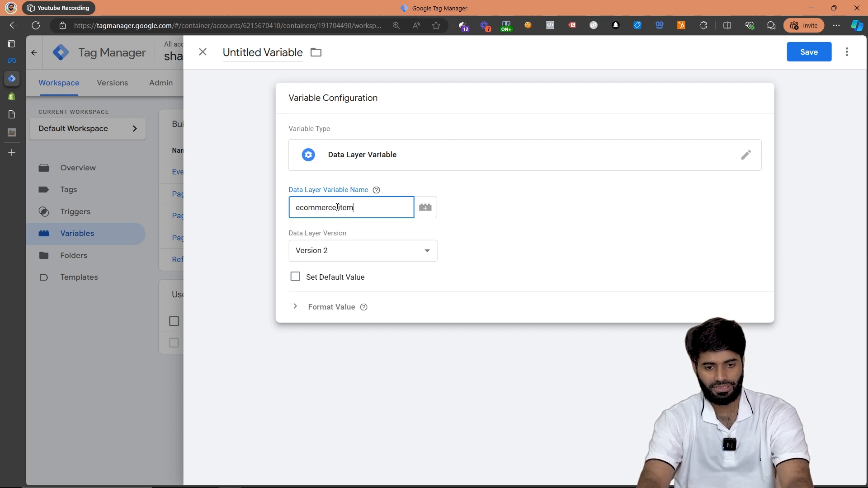
type("s")
- Name the data layer variable DLV ecommerce.items and save it
key("ctrl+a")
left_click(277, 54)
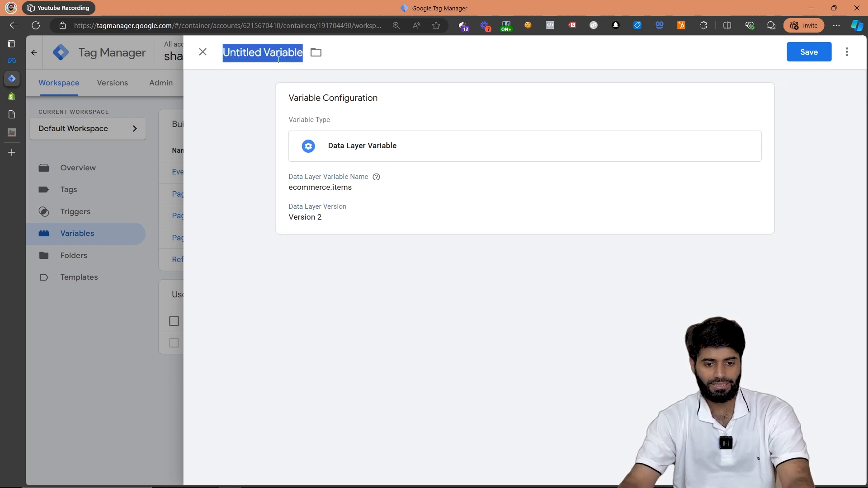
type("DLV")
type("ecommerce.items")
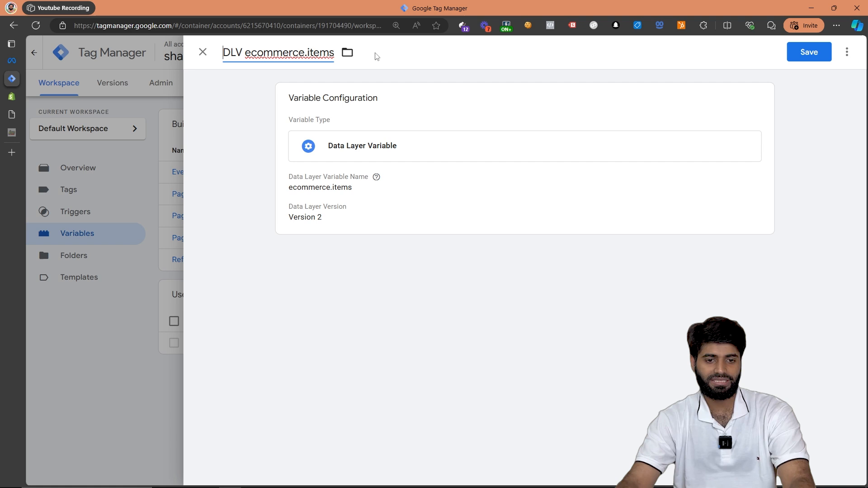
left_click(809, 52)
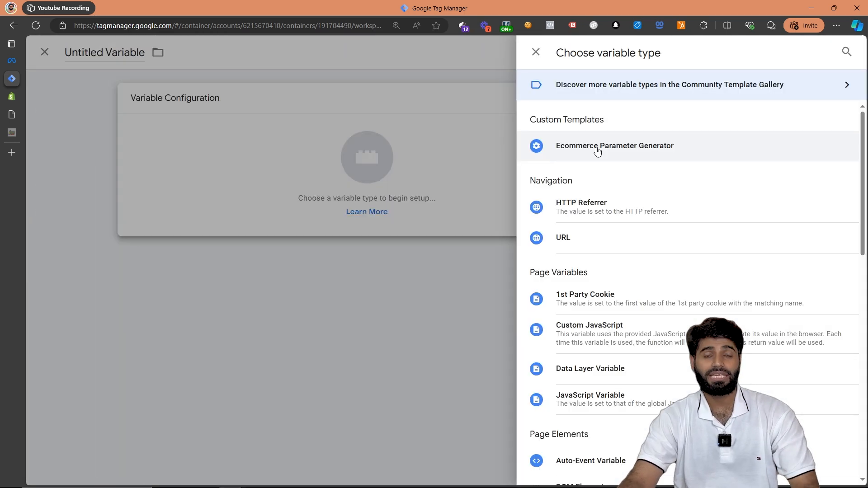
- Set up an Ecommerce Parameter Generator variable that returns Meta Ecommerce Parameters from the DLV ecommerce.items array
left_click(595, 149)
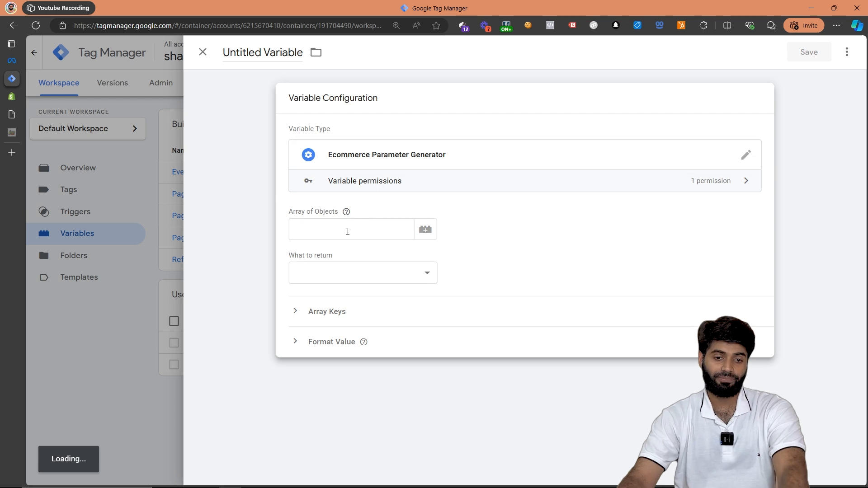
left_click(318, 223)
left_click(346, 229)
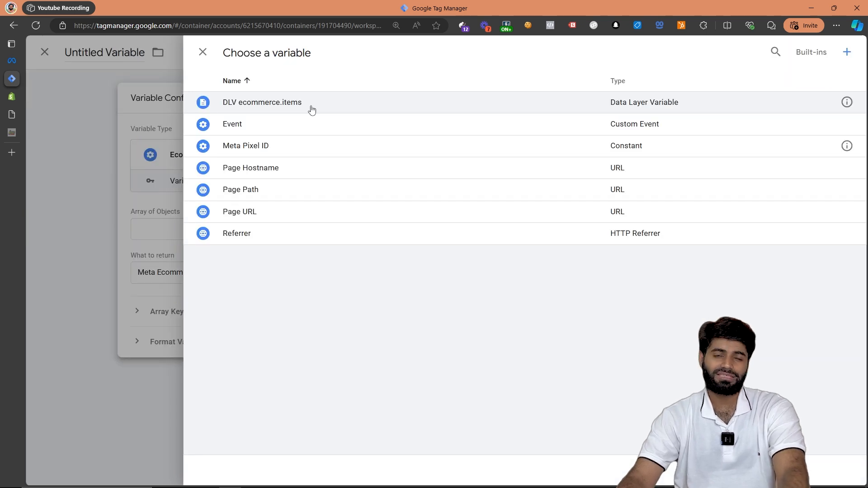
left_click(332, 109)
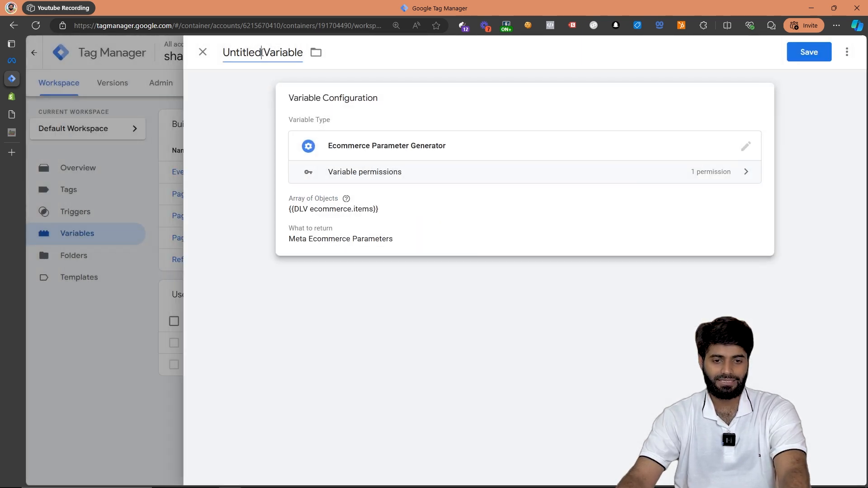
- Name the Ecommerce Parameter Generator variable EPG Meta and save it
left_click(262, 52)
type("EPG Meta")
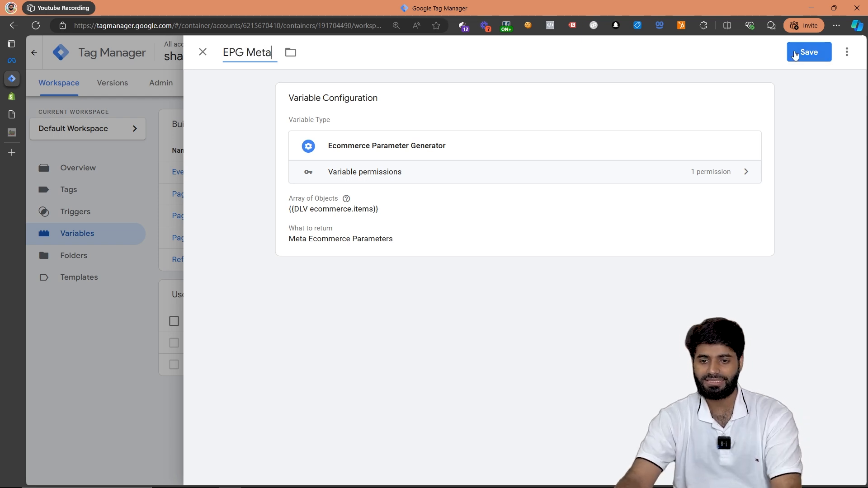
left_click(809, 52)
- Start a new trigger of type Custom Event with the event name add_shipping_new
left_click(70, 217)
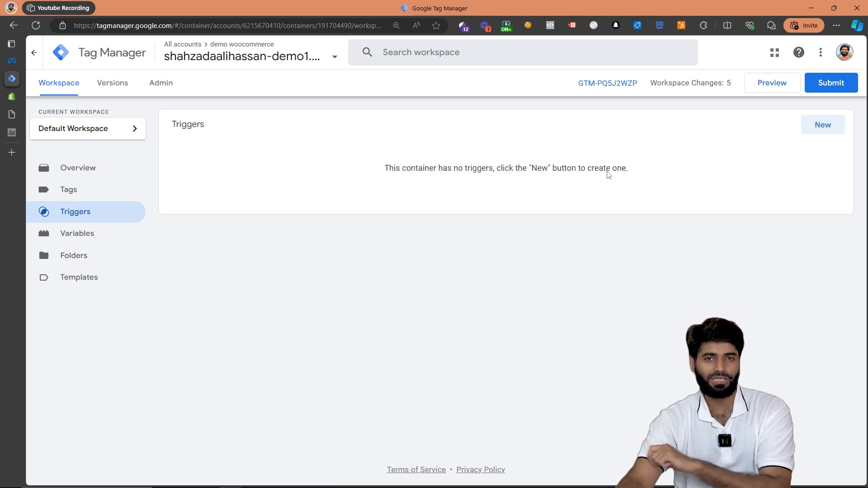
left_click(821, 124)
left_click(461, 161)
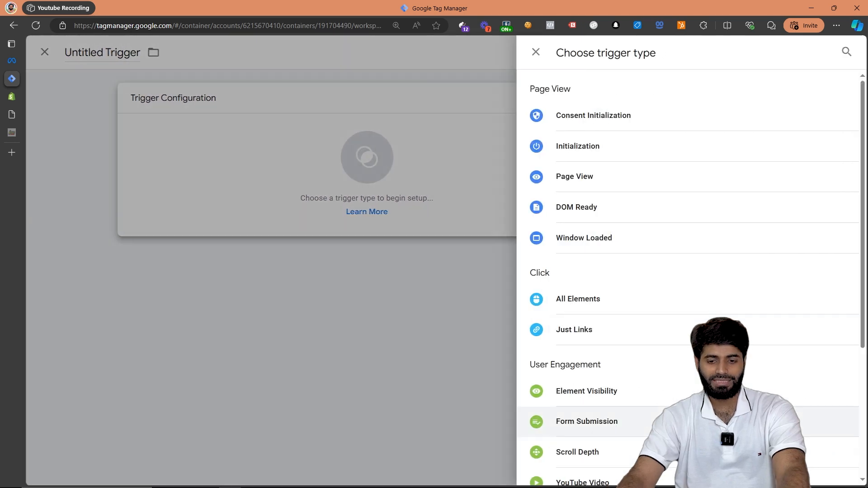
scroll(633, 408, "down", 4)
left_click(612, 351)
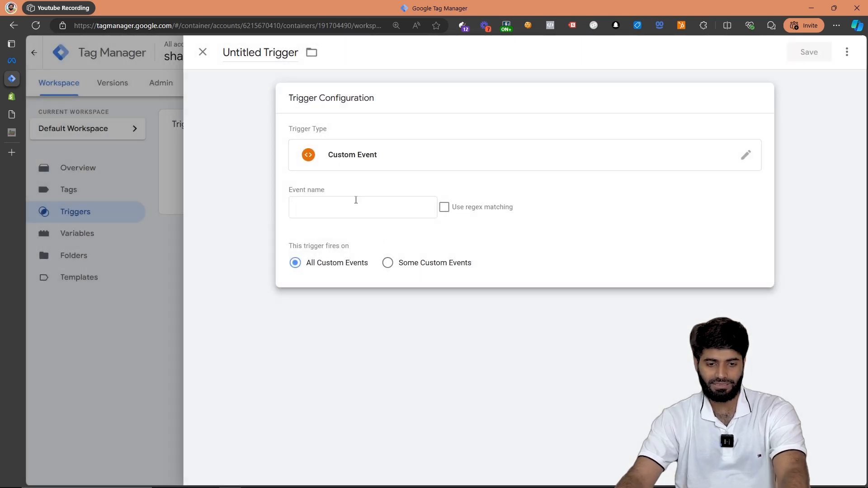
left_click(355, 200)
type("add_shipping_new")
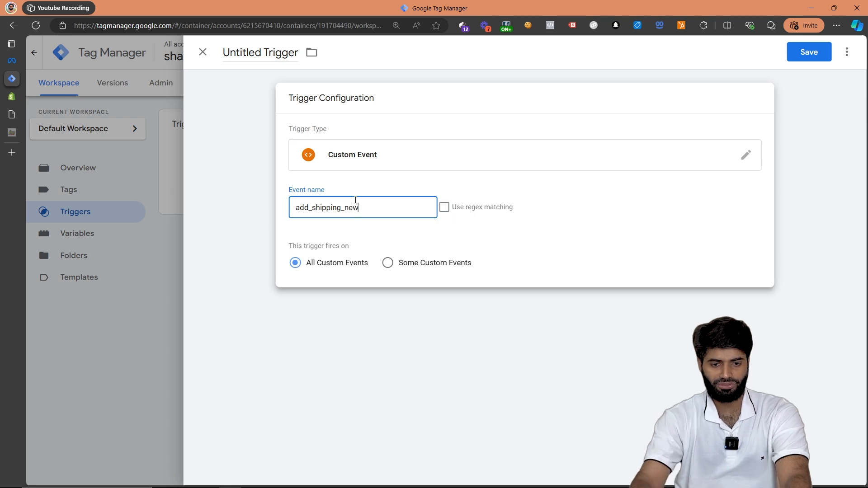
- Name the custom event trigger CE add_shipping_new and save it
key("ctrl+a")
key("ctrl+c")
left_click(280, 61)
type("CE")
key("ctrl+v")
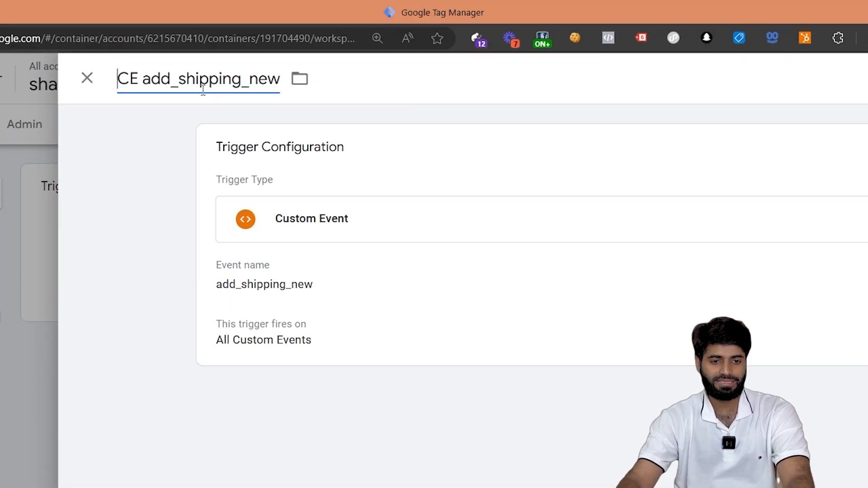
left_click(867, 79)
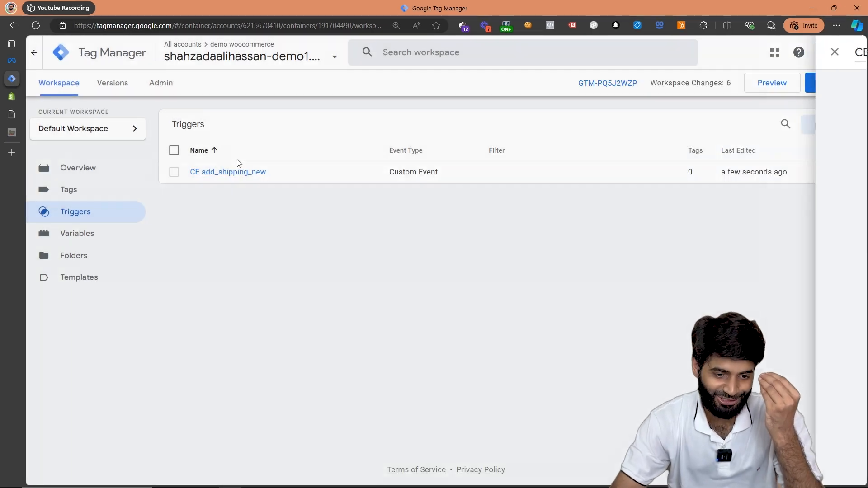
- Rename the trigger to CE add_shipping_info, set its event name to add_shipping_info, and save it
left_click(239, 171)
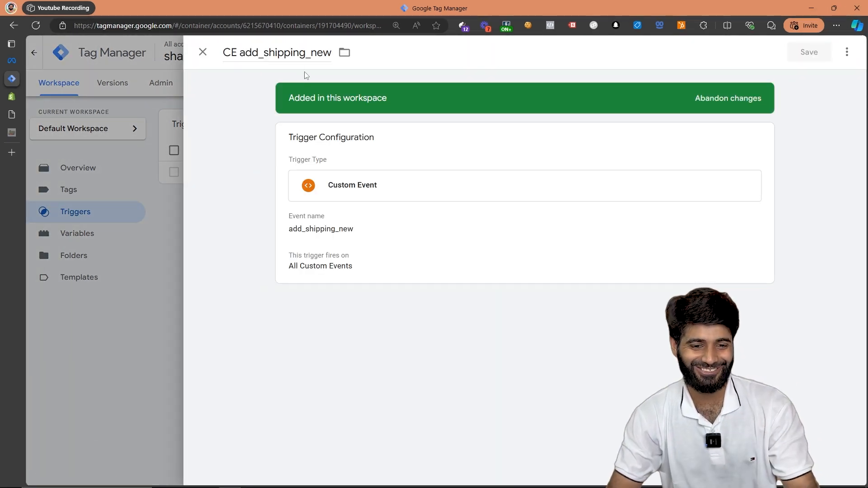
left_click_drag(311, 54, 334, 60)
type("info")
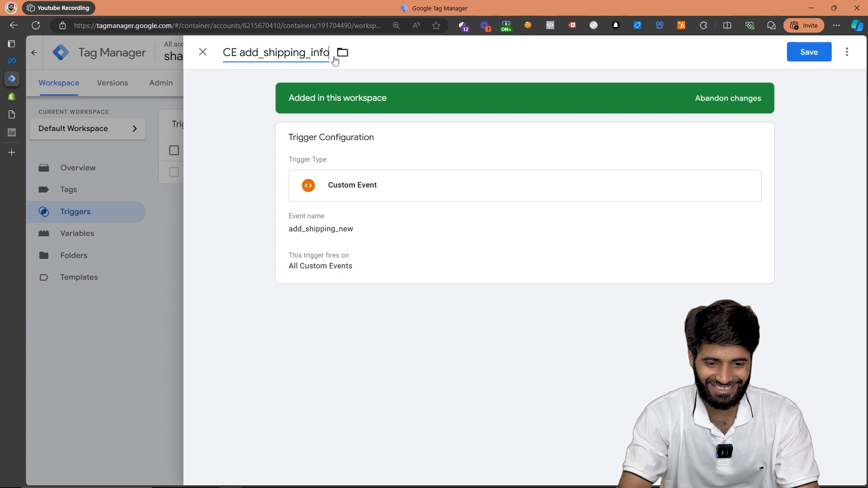
double_click(375, 246)
key("ctrl+v")
left_click(799, 68)
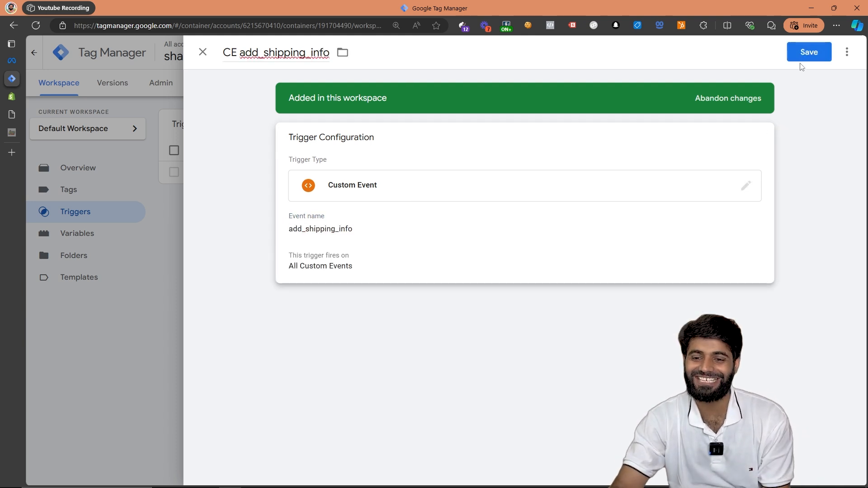
left_click(806, 54)
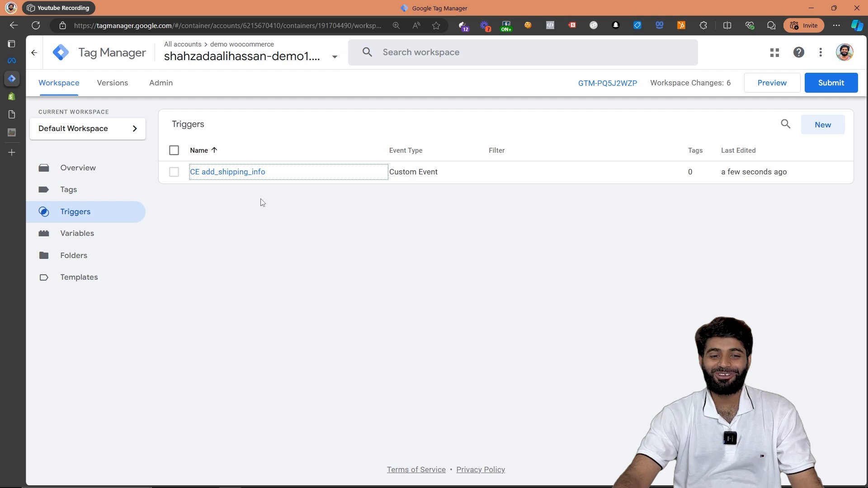
- Start a new tag with CE add_shipping_info as its firing trigger
left_click(107, 197)
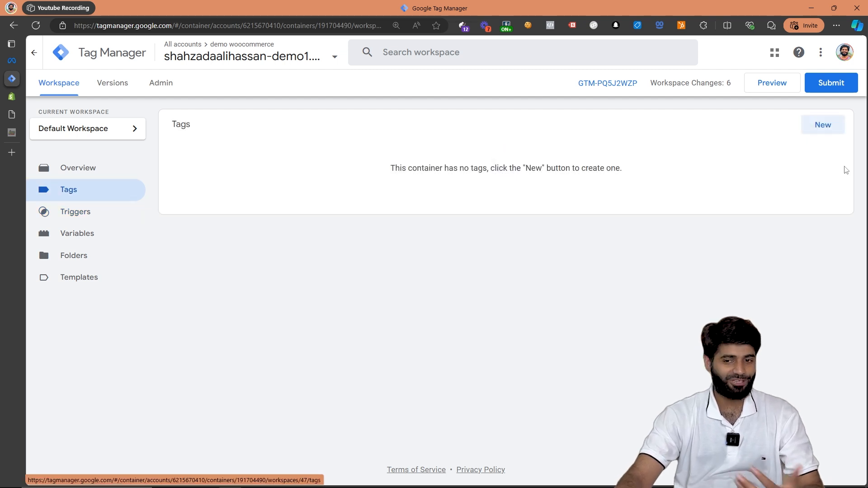
left_click(814, 132)
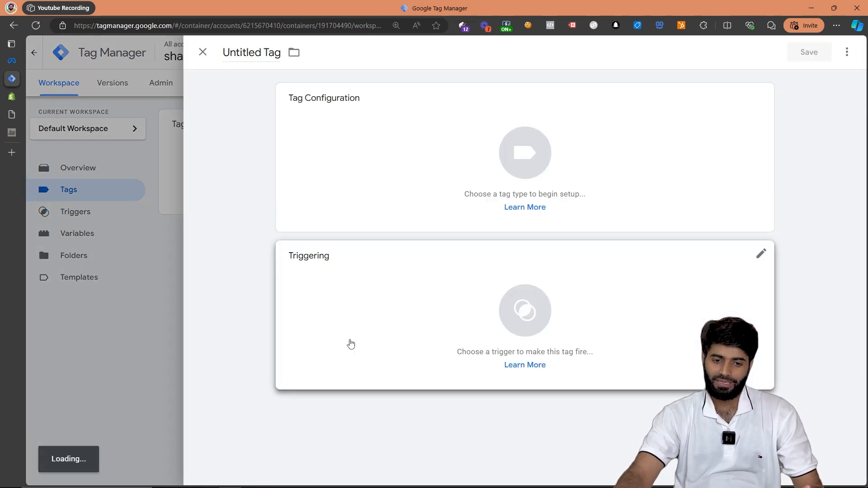
left_click(349, 343)
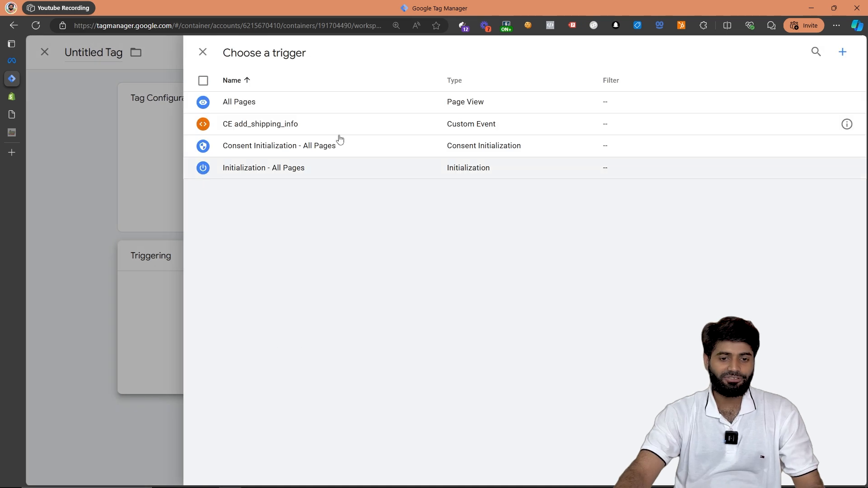
left_click(327, 124)
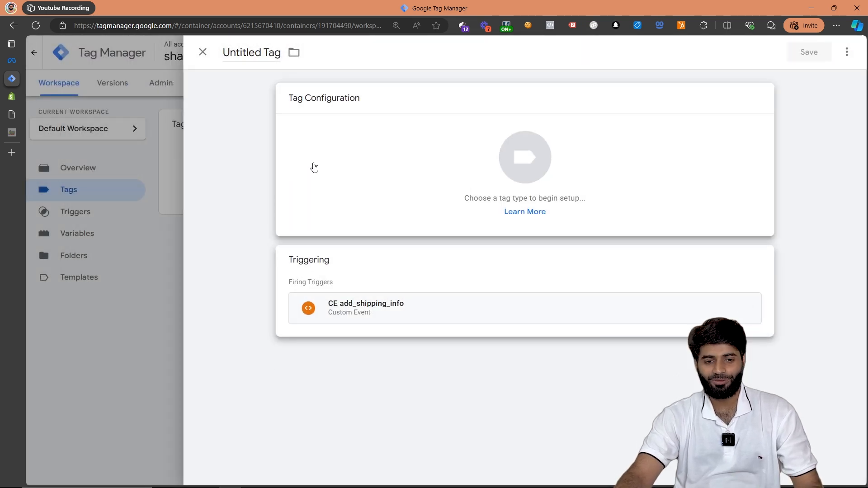
- Set the tag type to Facebook Pixel and use the Meta Pixel ID variable as its pixel ID
left_click(314, 168)
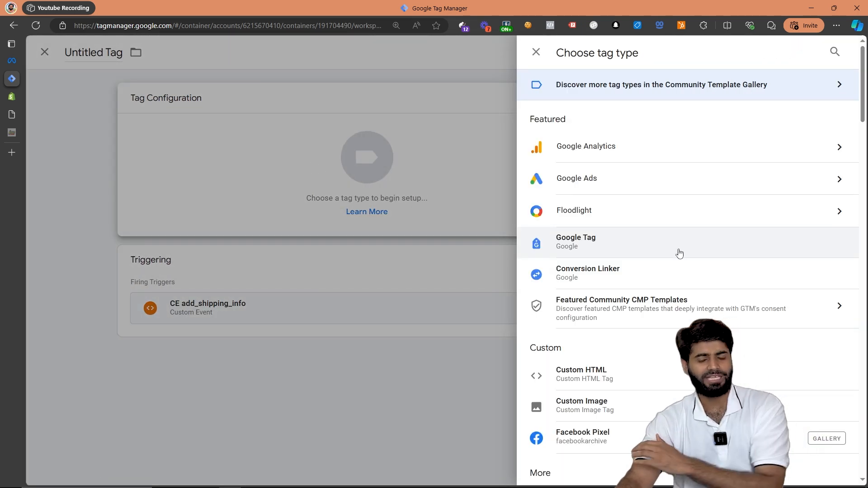
left_click(583, 437)
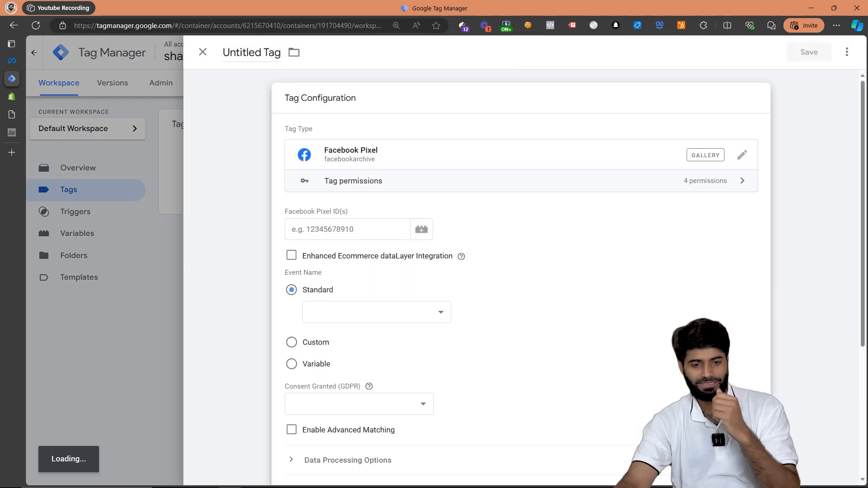
left_click(391, 215)
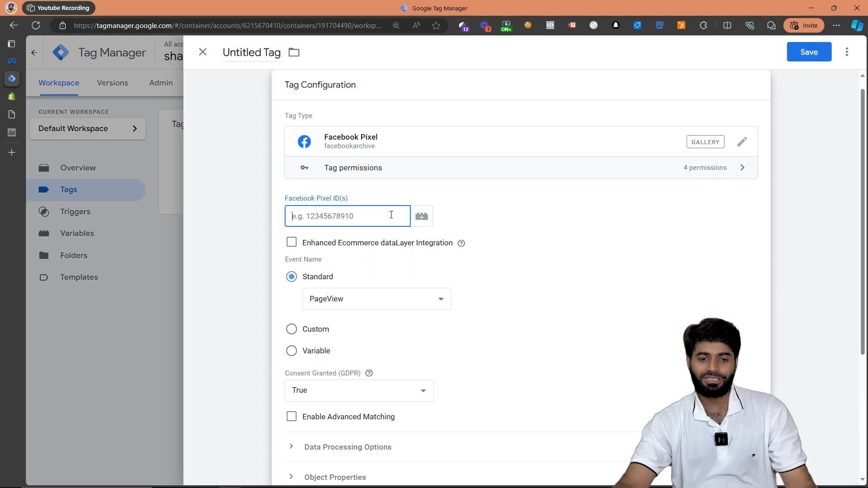
left_click(417, 221)
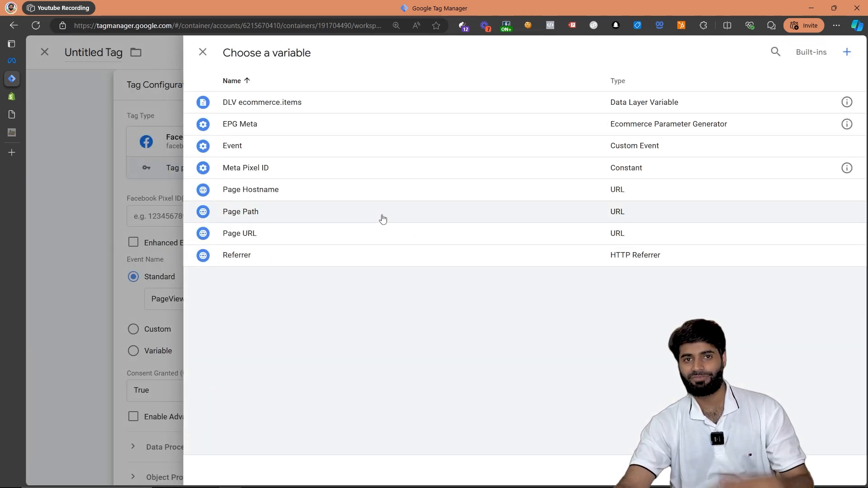
left_click(335, 169)
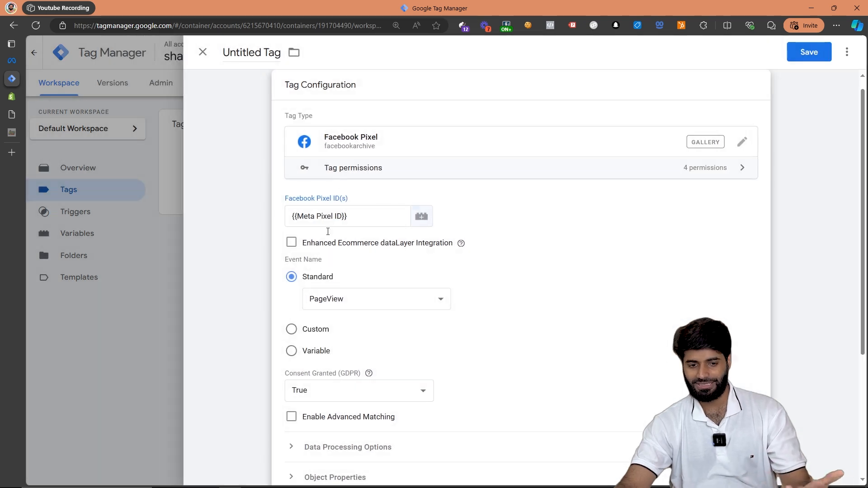
- Make the tag's event name Custom and enter AddShippingInfo, reusing it from the clipboard history
left_click(365, 304)
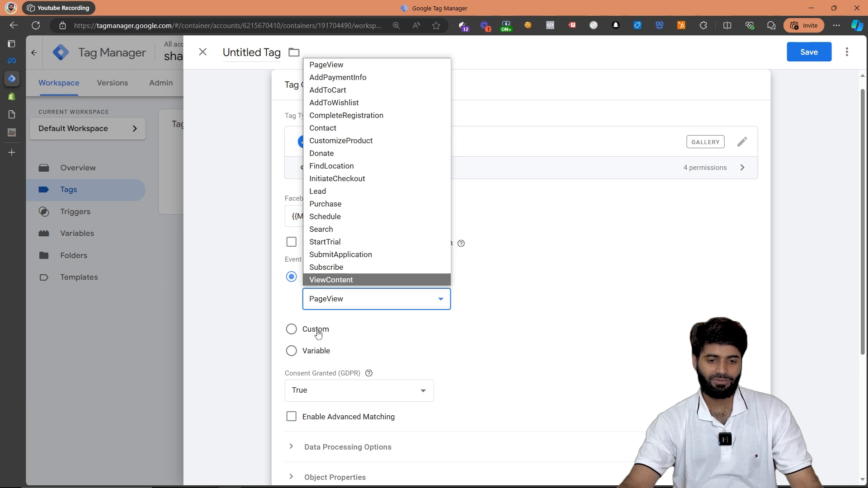
left_click(315, 330)
left_click(331, 319)
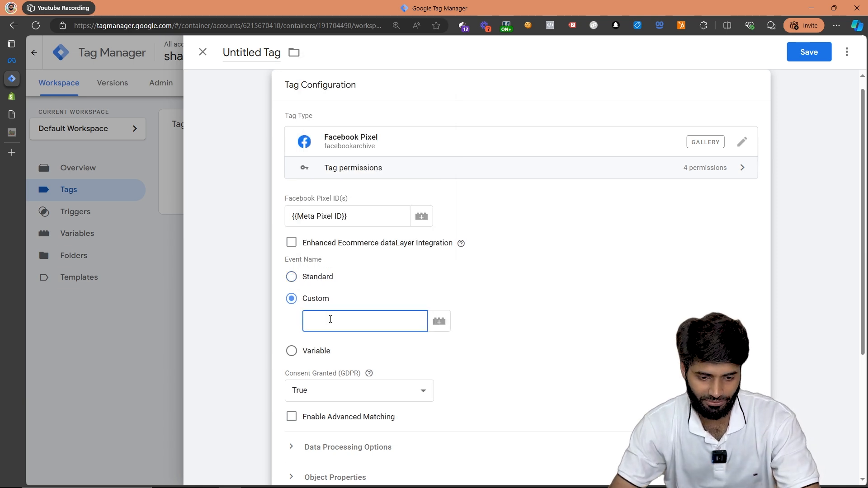
key("super+v")
scroll(379, 195, "down", 5)
scroll(379, 195, "up", 5)
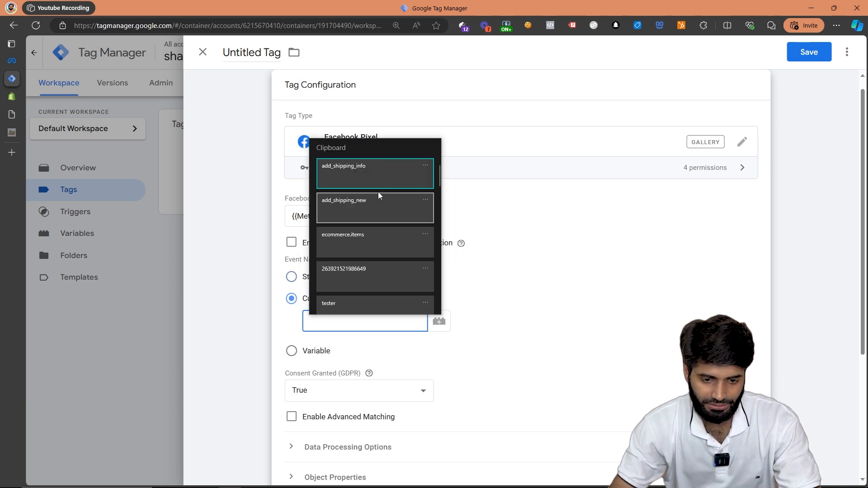
scroll(382, 217, "down", 5)
left_click(370, 296)
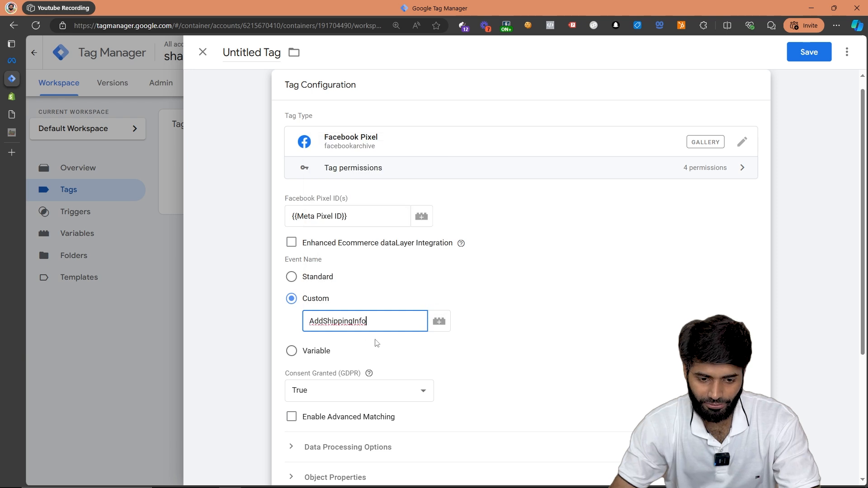
key("ctrl+a")
- Load the tag's object properties from the EPG Meta variable
scroll(488, 231, "down", 4)
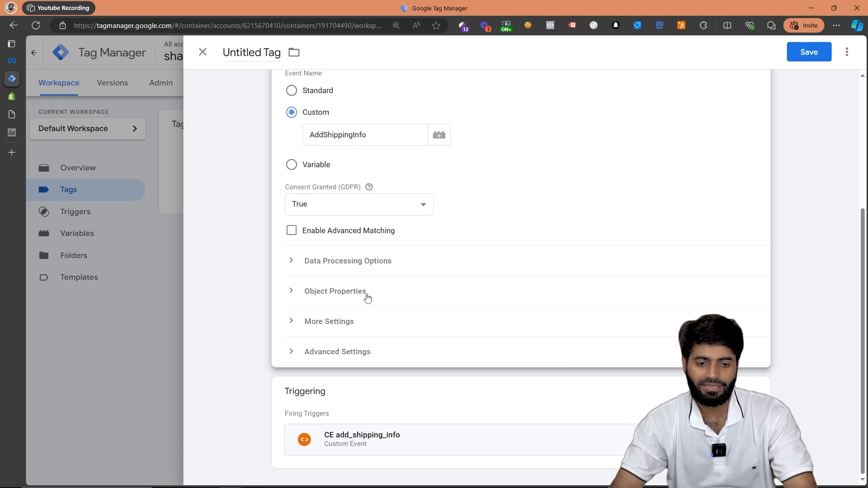
left_click(367, 296)
left_click(361, 323)
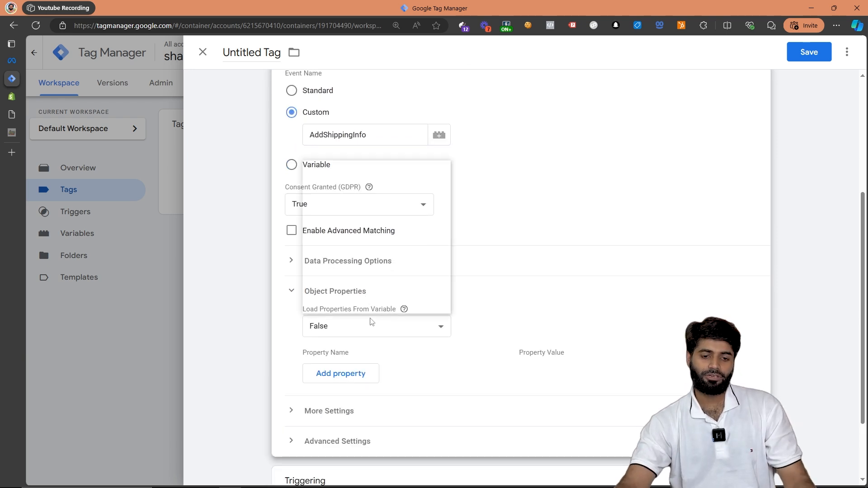
key("Escape")
left_click(361, 201)
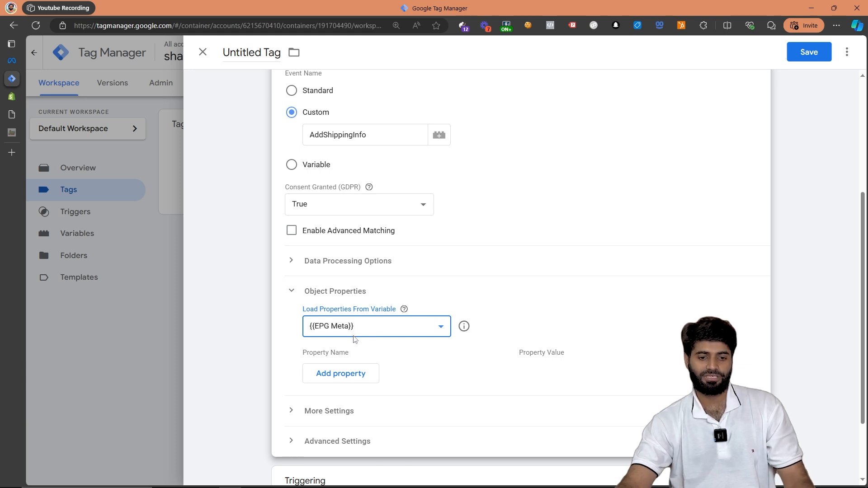
- Save the Facebook Pixel tag under the name Meta AddShippingInfo
left_click(809, 52)
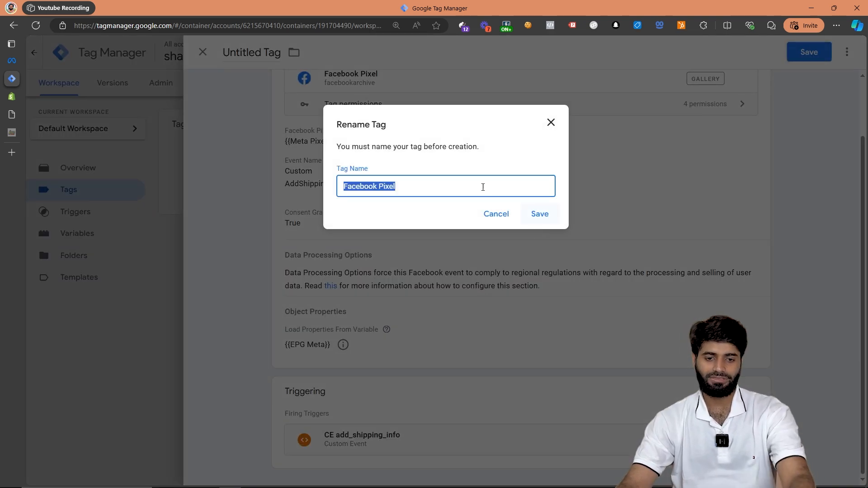
type("Meta")
key("ctrl+v")
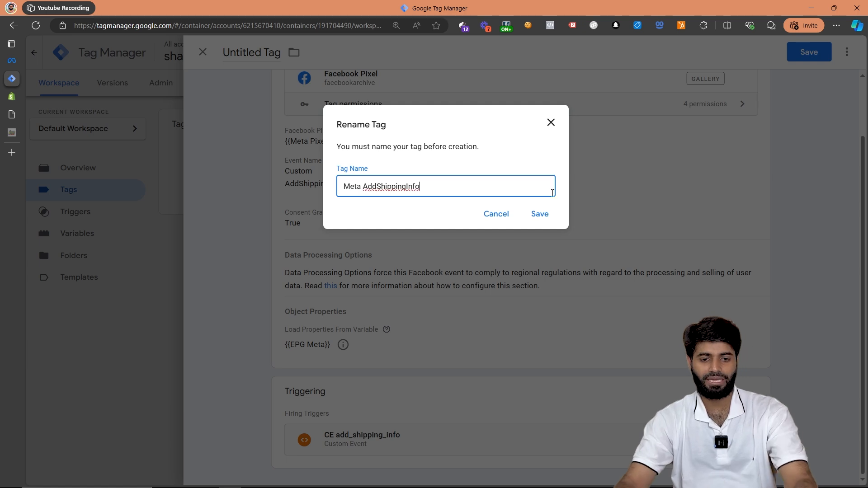
left_click(542, 213)
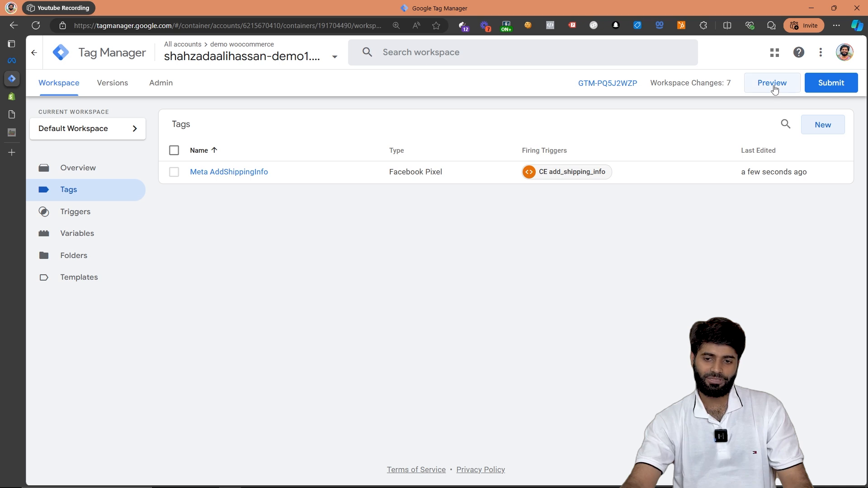
- Submit the workspace changes and publish them as a version named [TrackingAcademy] Meta AddShippingInfo
left_click(831, 83)
left_click(384, 176)
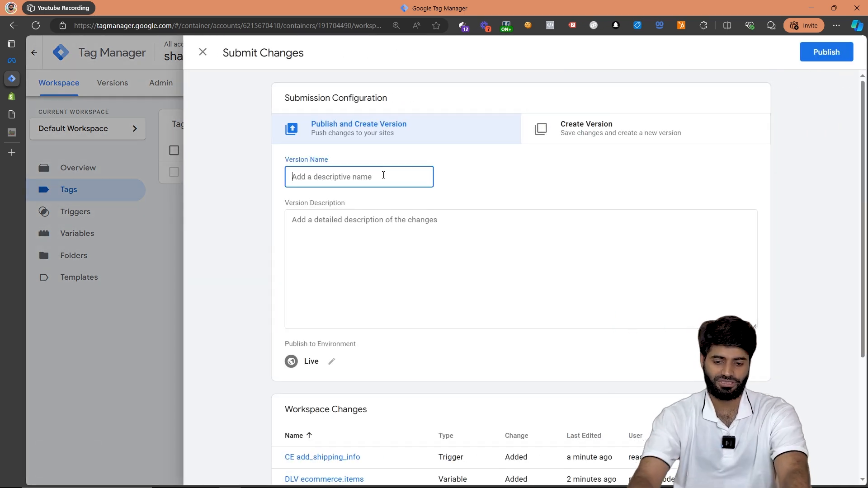
type("[TrackingAcademy")
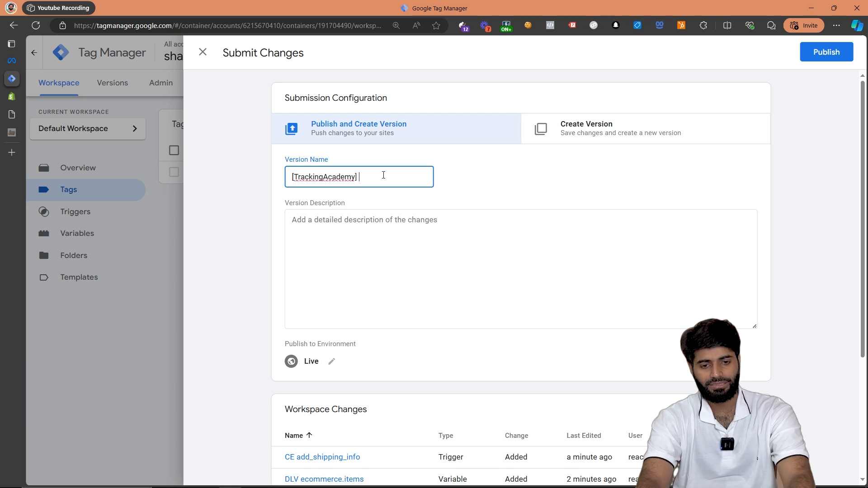
left_click(357, 176)
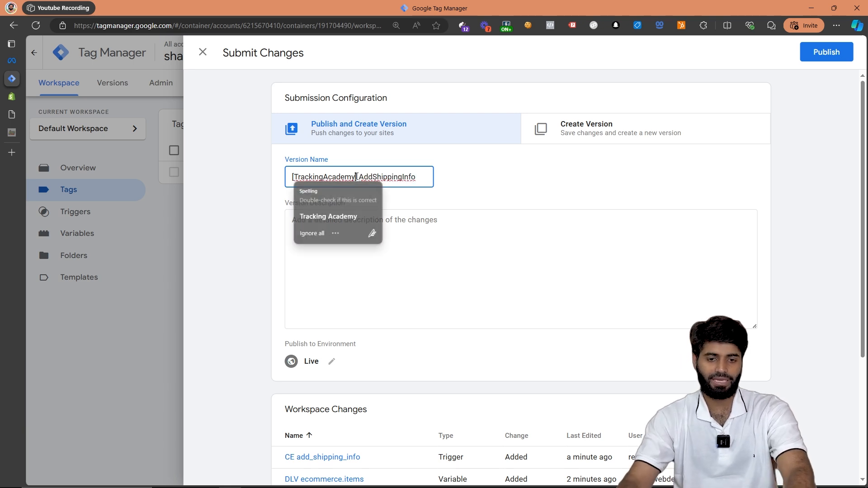
type("[Meta]")
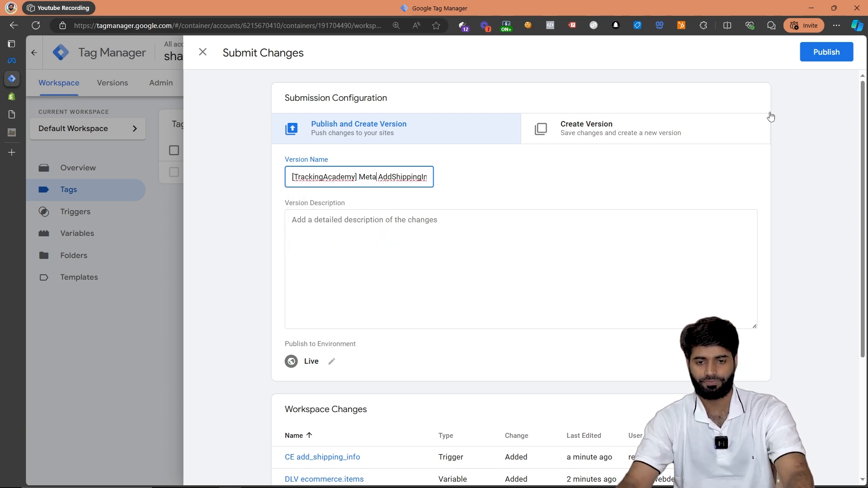
left_click(831, 52)
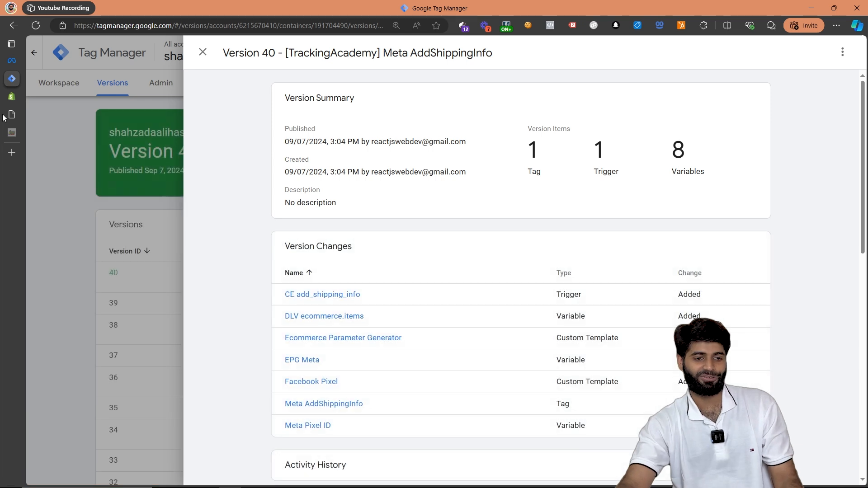
- Switch to the Shopify admin, view the online store, and take the existing cart to checkout
left_click(26, 99)
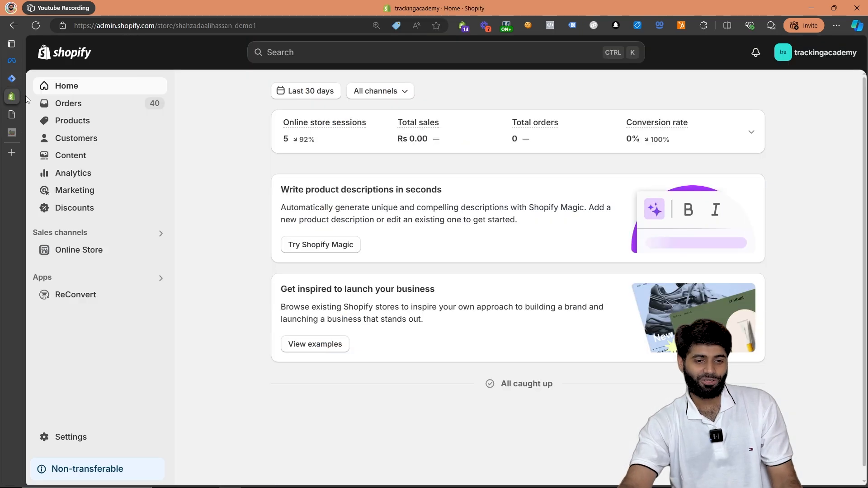
left_click(158, 257)
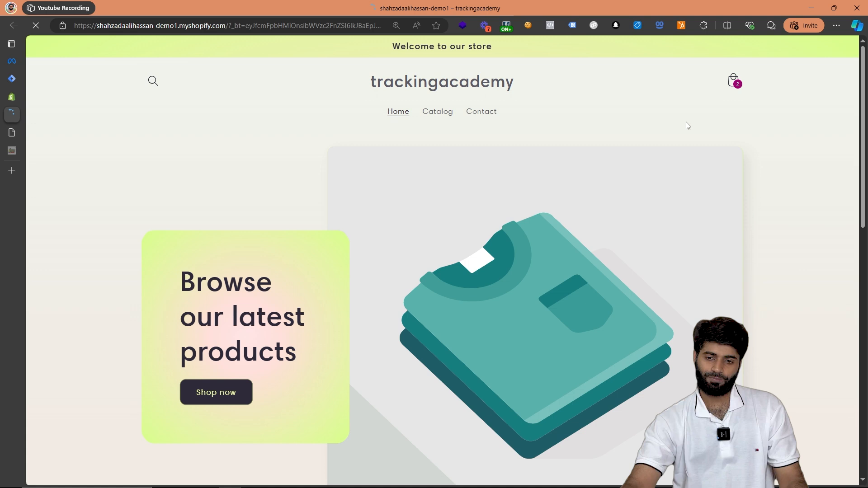
left_click(734, 82)
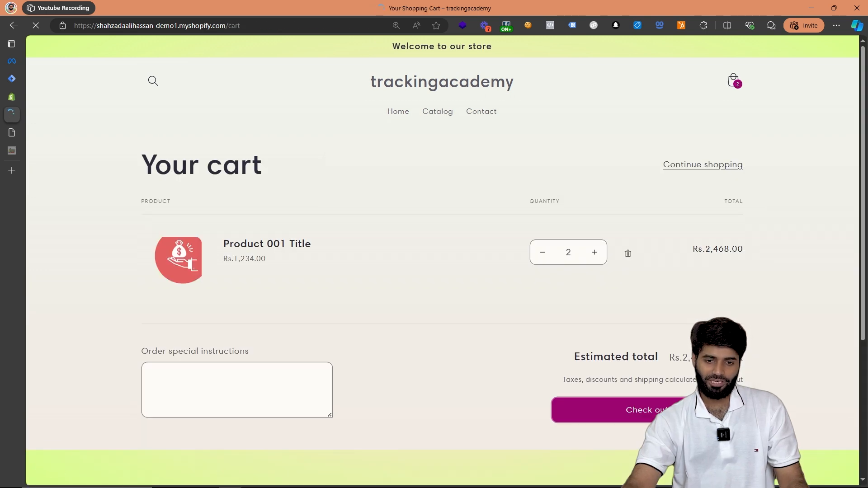
left_click(699, 410)
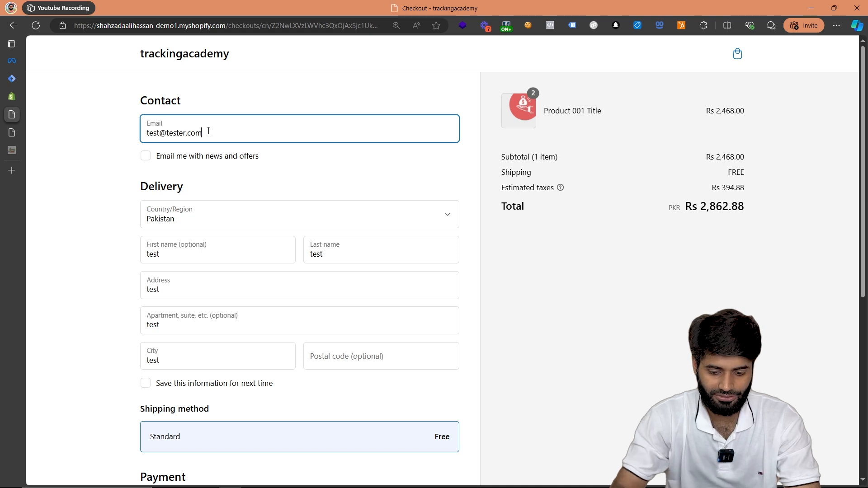
- Fill the checkout's first name, last name, address, apartment and city with Test, and the postal code with TEST
key("Tab")
key("Tab")
key("Tab")
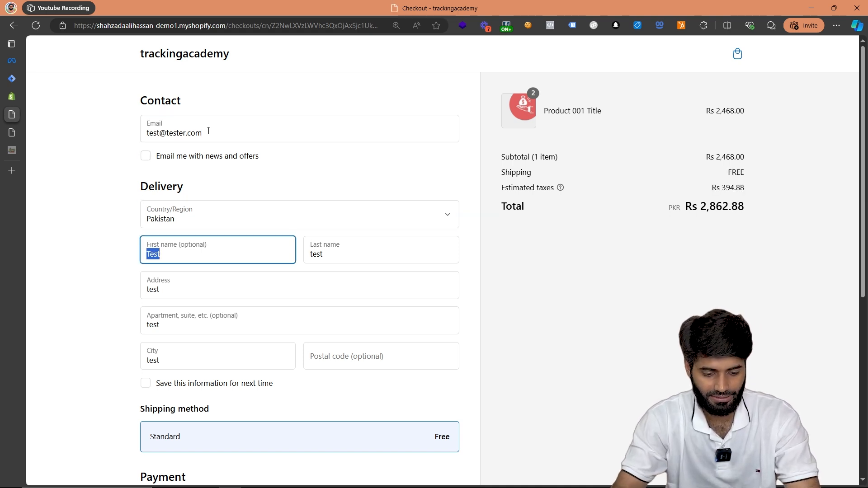
key("Tab")
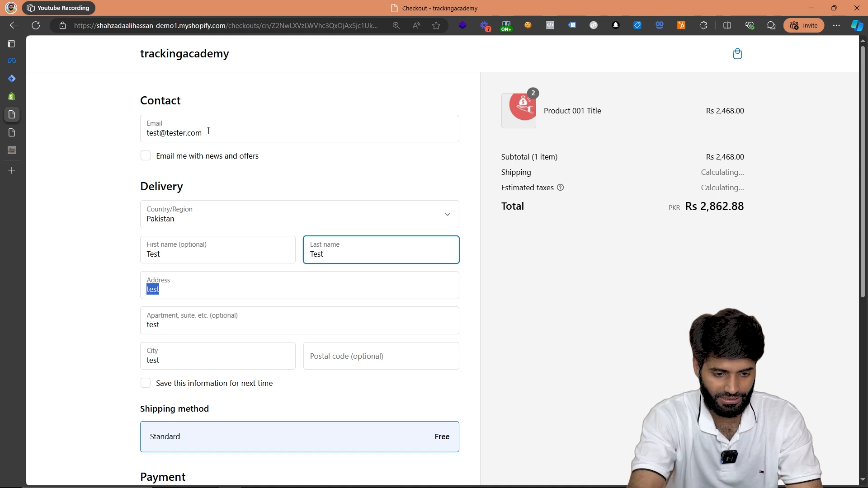
key("Tab")
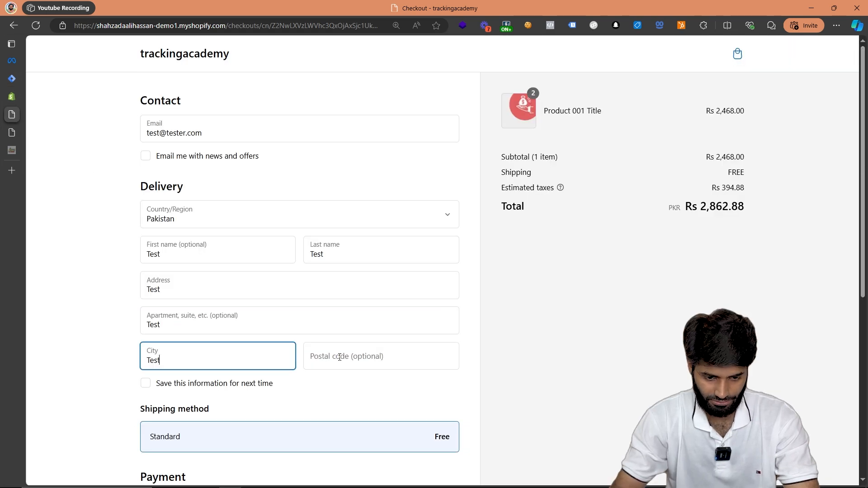
left_click(339, 357)
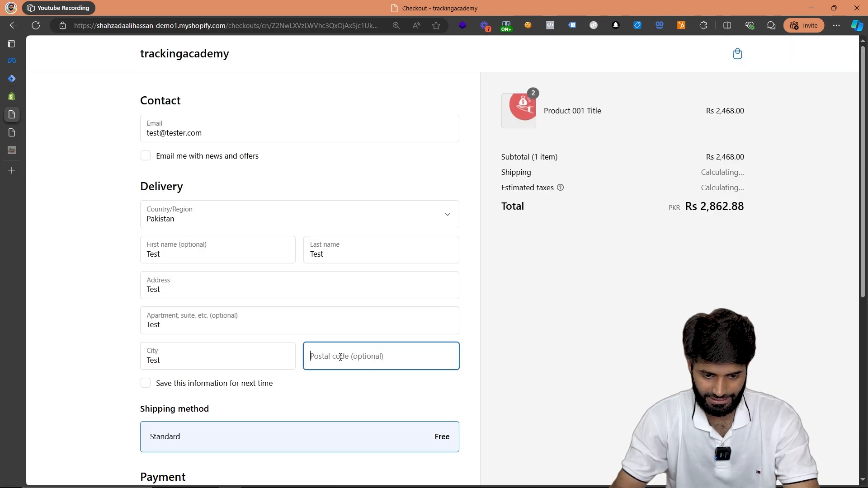
type("TEST")
key("Tab")
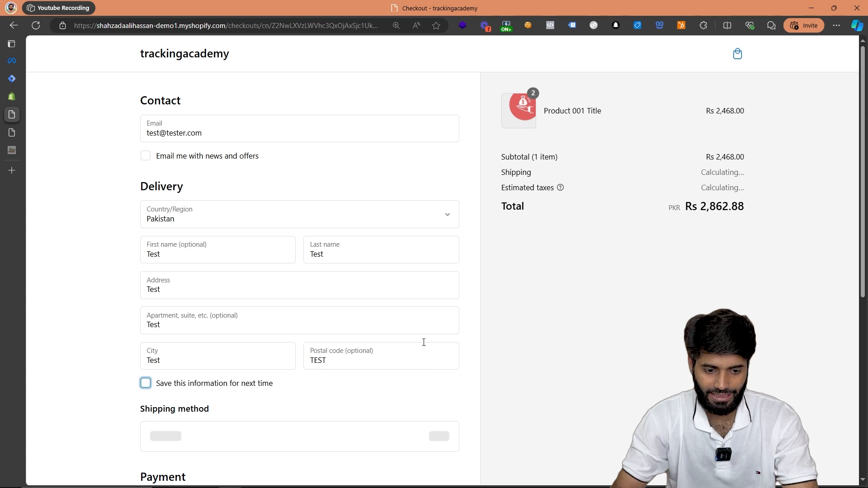
scroll(422, 342, "down", 1)
key("Tab")
scroll(334, 446, "down", 1)
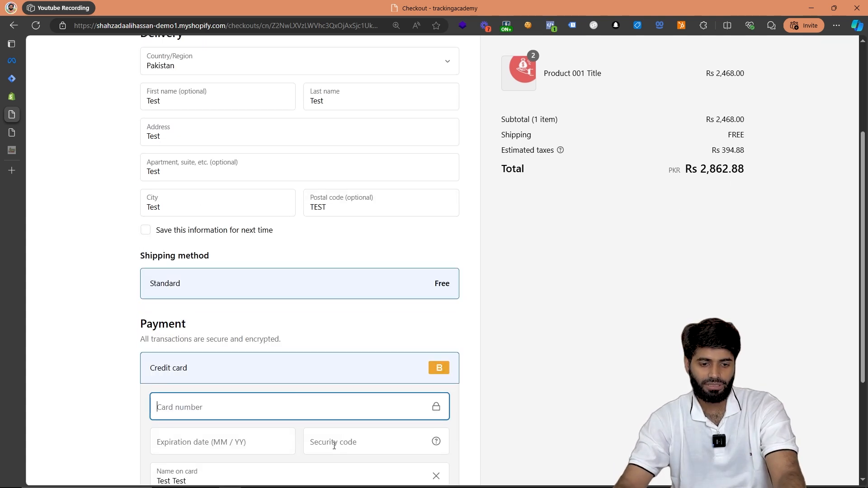
left_click(280, 411)
left_click(534, 343)
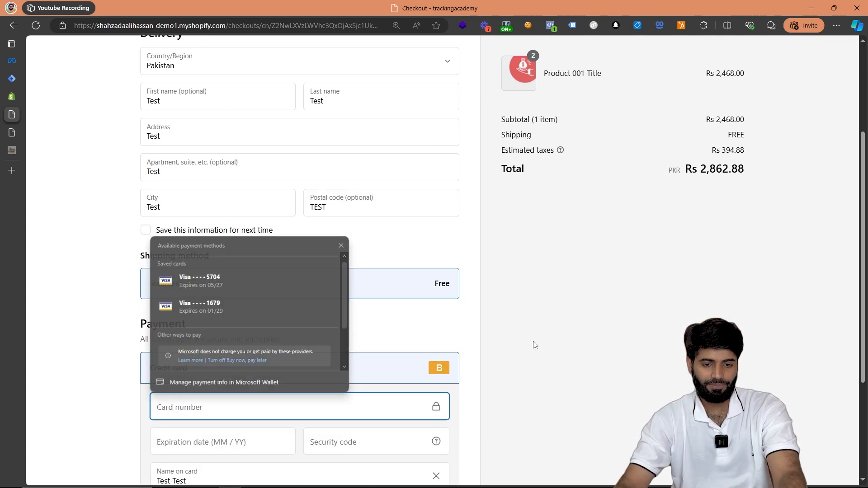
- Examine the AddShippingInfo event's custom parameters, including the expanded contents, in Meta Pixel Helper
left_click(549, 26)
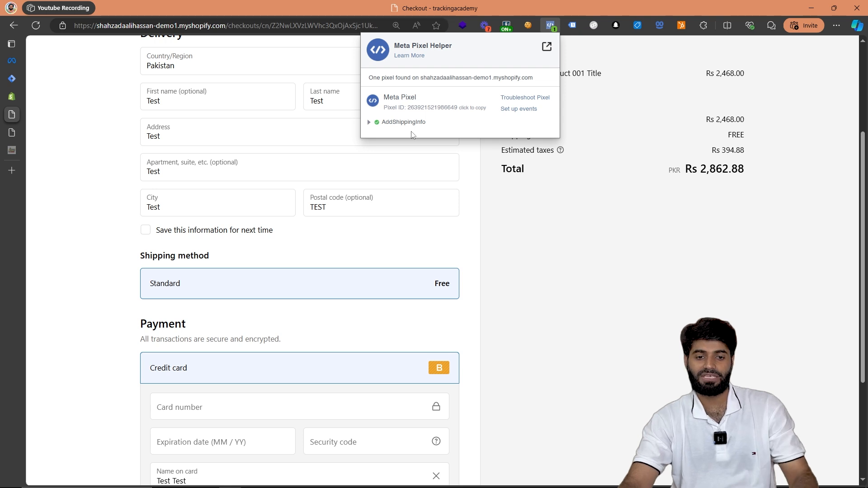
left_click(420, 124)
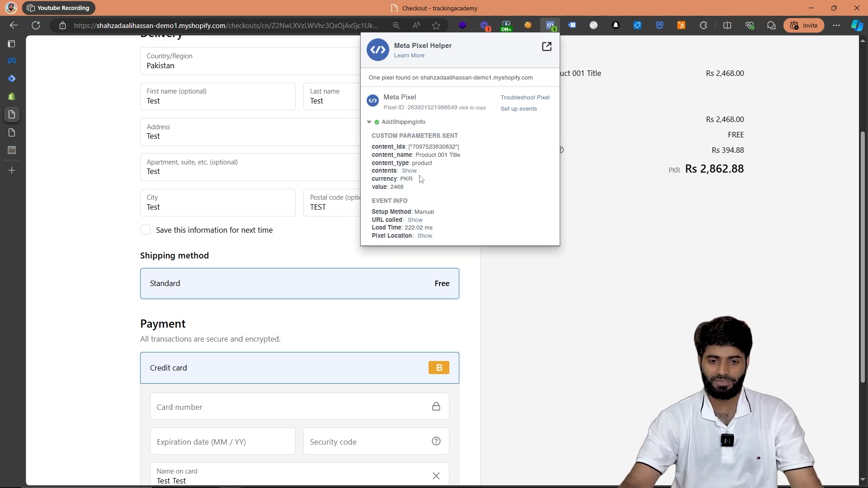
left_click(408, 171)
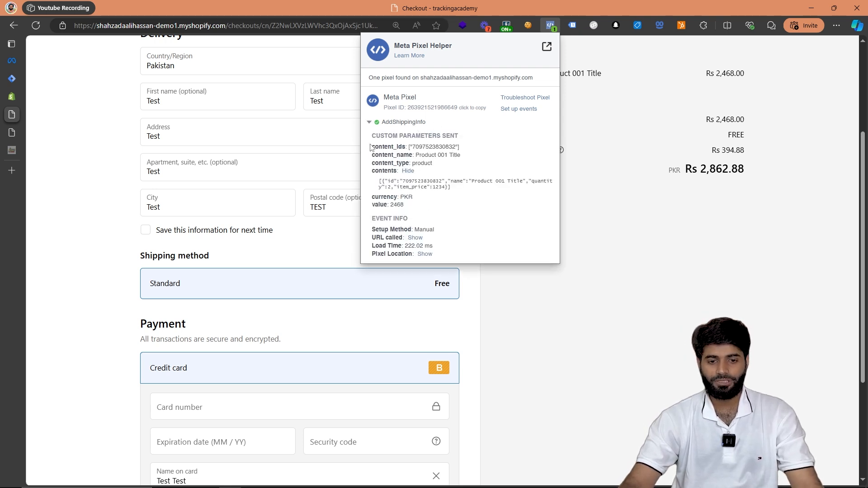
left_click_drag(370, 147, 471, 191)
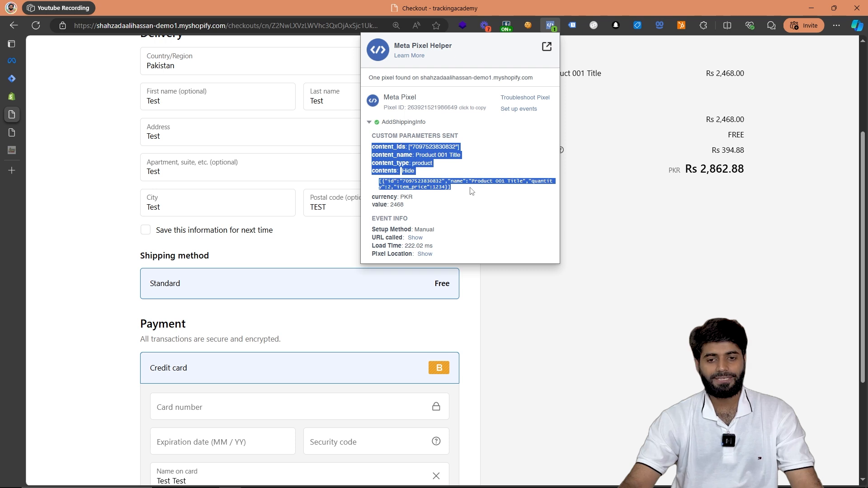
left_click(665, 277)
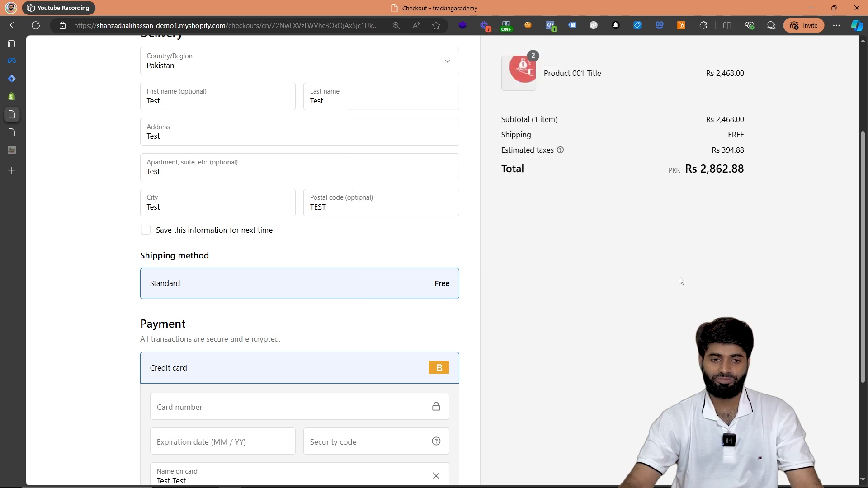
- Switch to Meta Events Manager and open the checkout URL from the website section of Test events
left_click(18, 61)
left_click(392, 129)
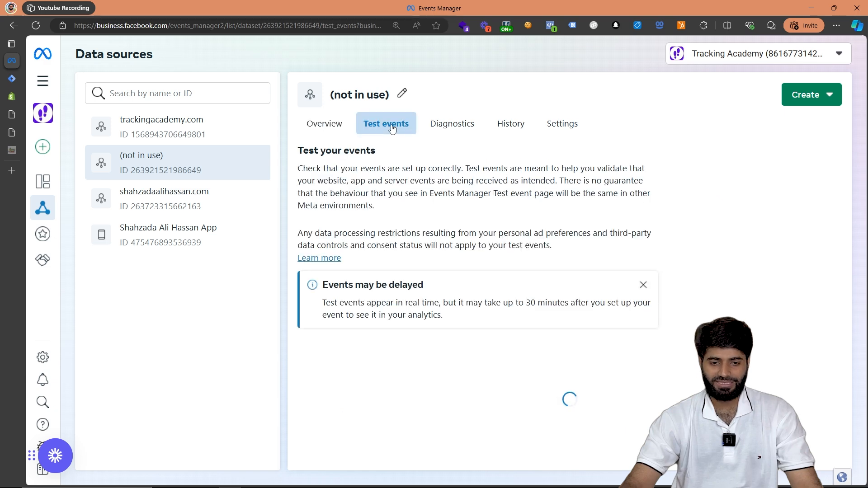
left_click(479, 446)
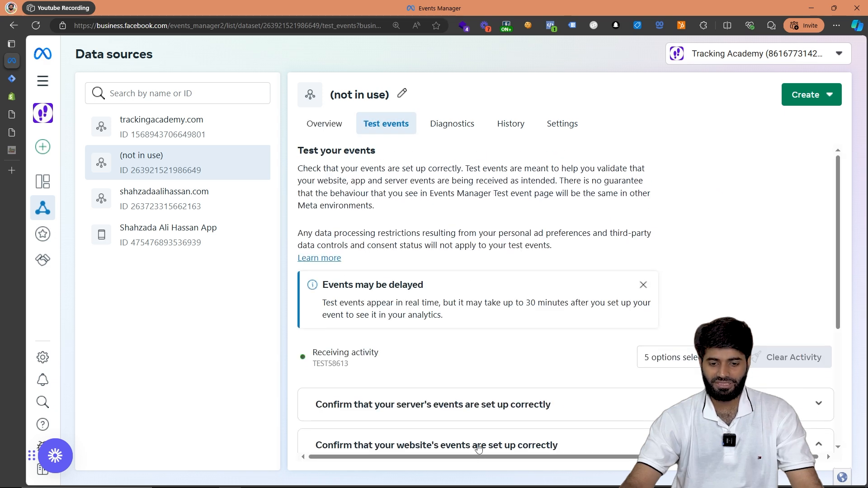
key("ctrl+minus")
scroll(474, 285, "down", 3)
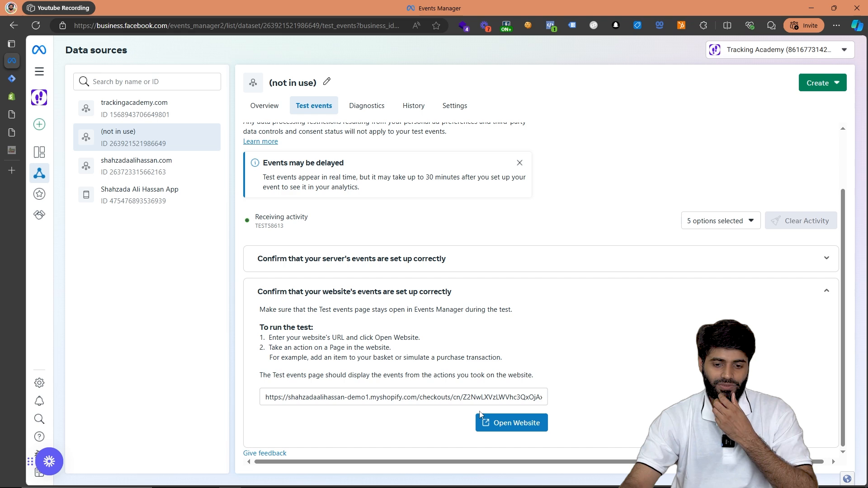
left_click(508, 421)
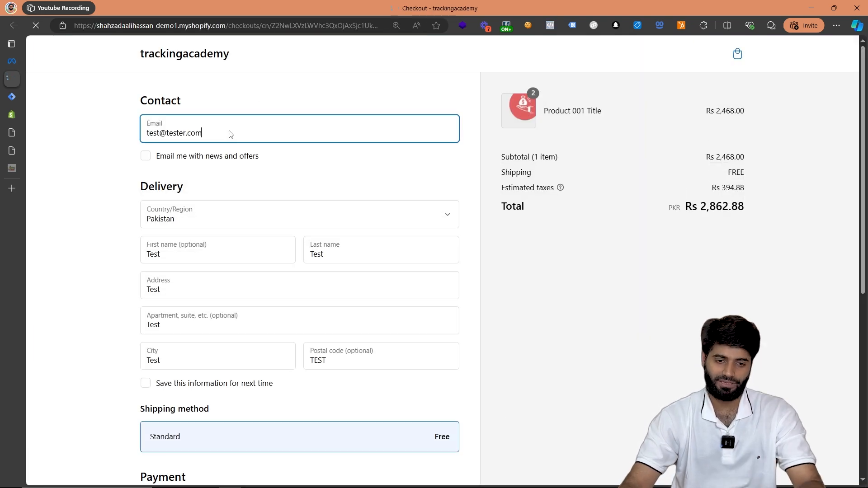
- Replace the checkout's contact email with a new test email address
triple_click(219, 115)
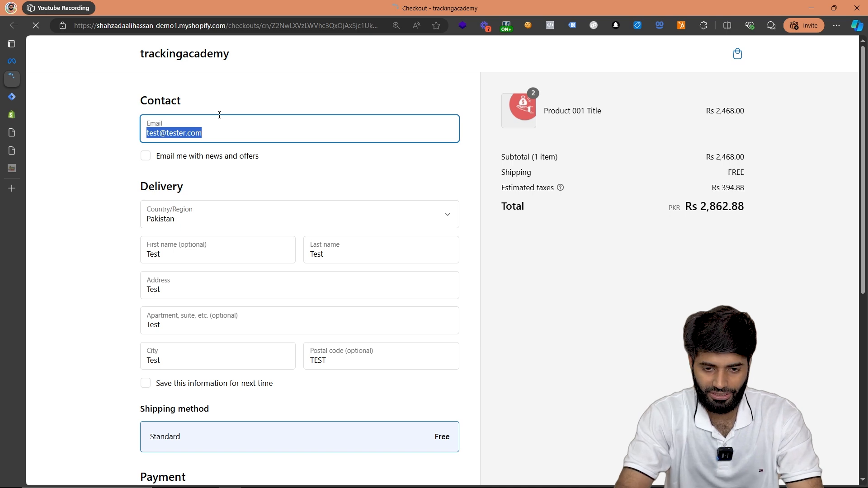
type("e")
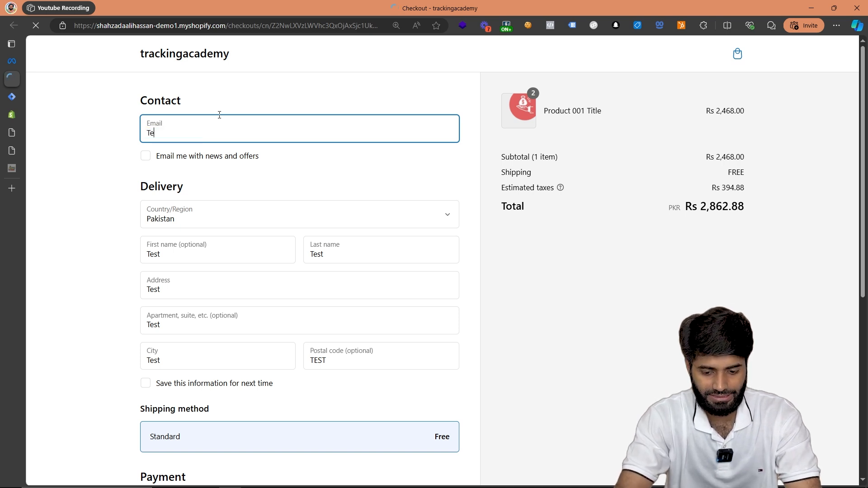
type("est001@tester")
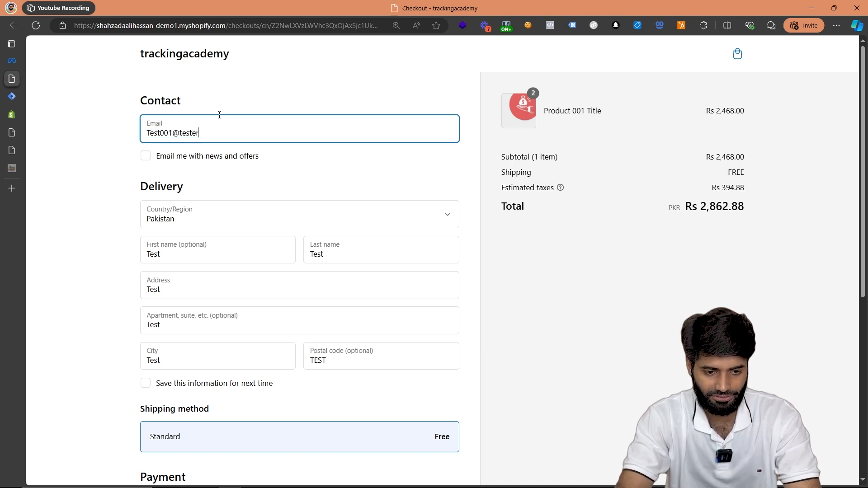
key("Tab")
key("Tab")
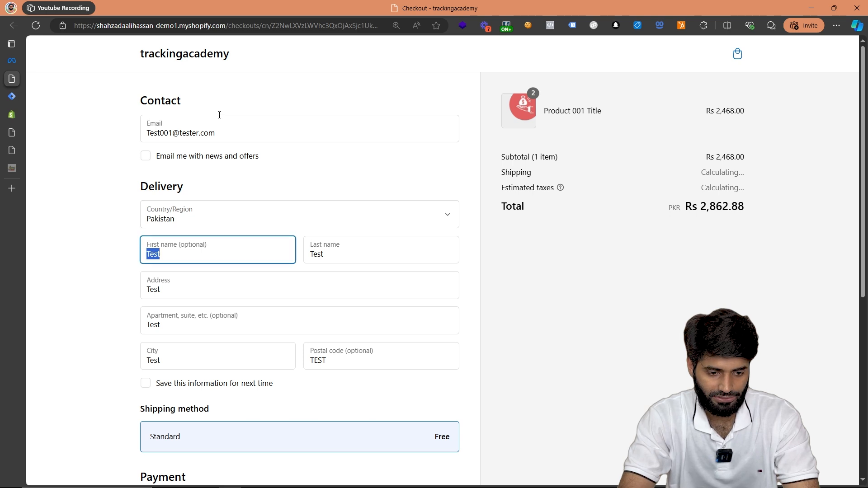
- Change both the first name and last name in the delivery details to Tester
type("Te")
key("ctrl+a")
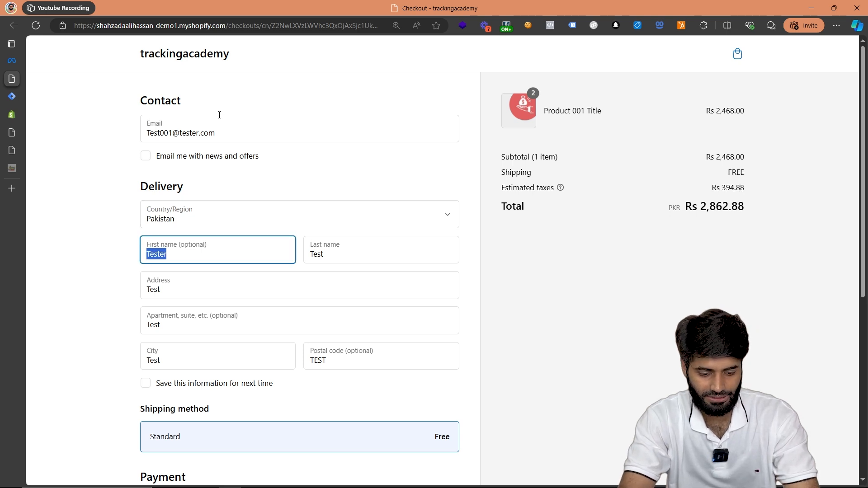
key("ctrl+c")
key("Tab")
key("ctrl+v")
key("Tab")
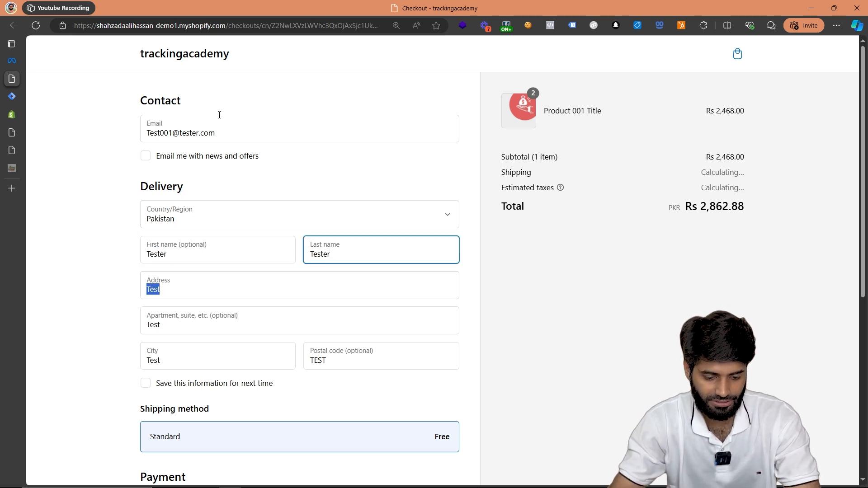
- Change the delivery address, apartment and city to Tester by reusing the copied text
key("ctrl+v")
key("Tab")
key("ctrl+v")
key("Tab")
key("ctrl+v")
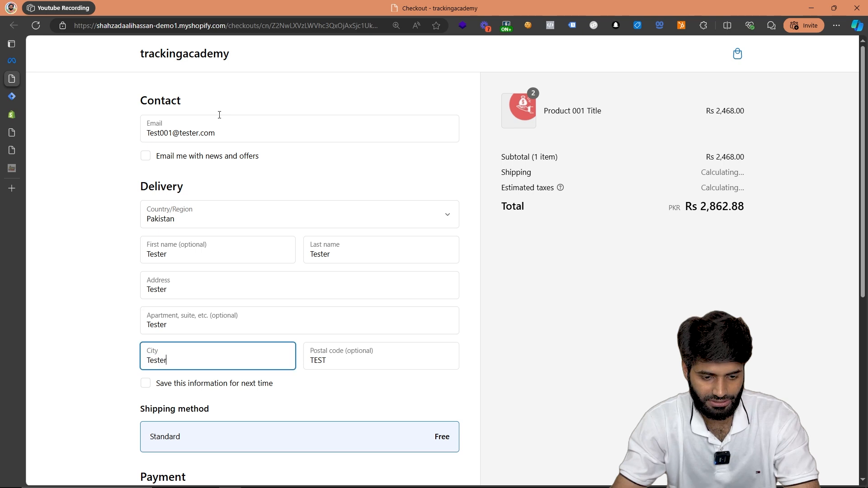
key("Tab")
key("shift+Tab")
scroll(234, 296, "down", 3)
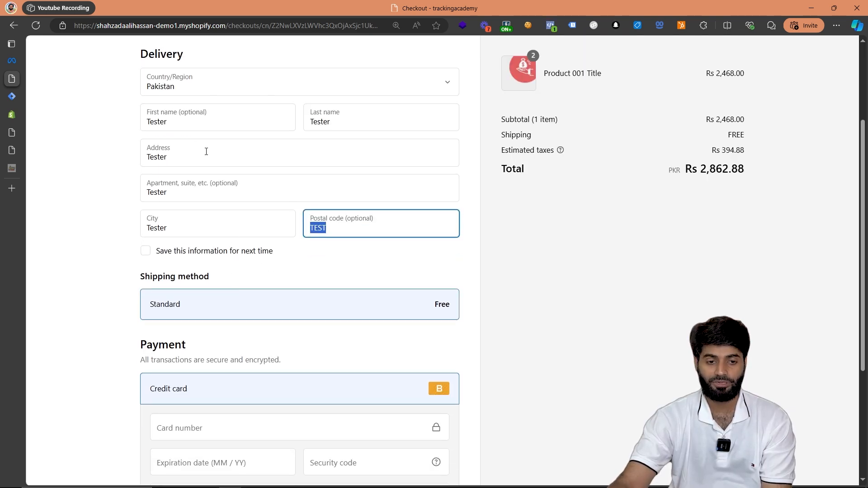
- Check the AddShippingInfo event's parameters in Meta Pixel Helper and in full under Events Manager's Test events
left_click(550, 25)
left_click(401, 124)
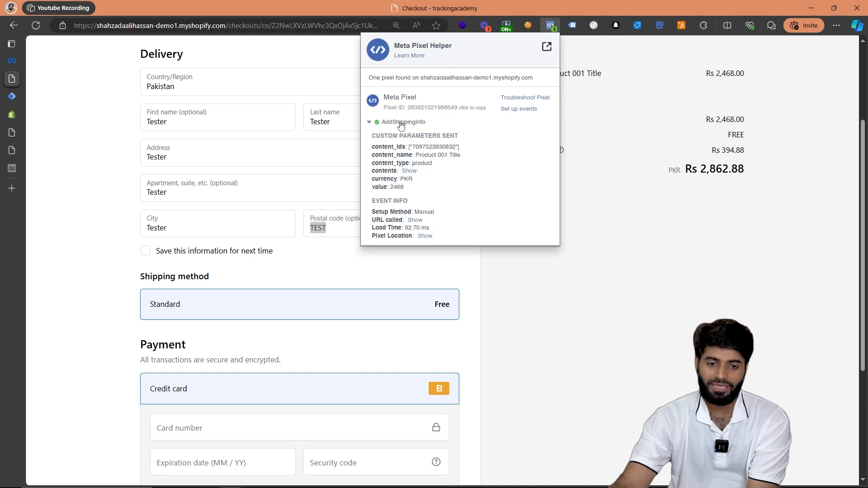
left_click(11, 60)
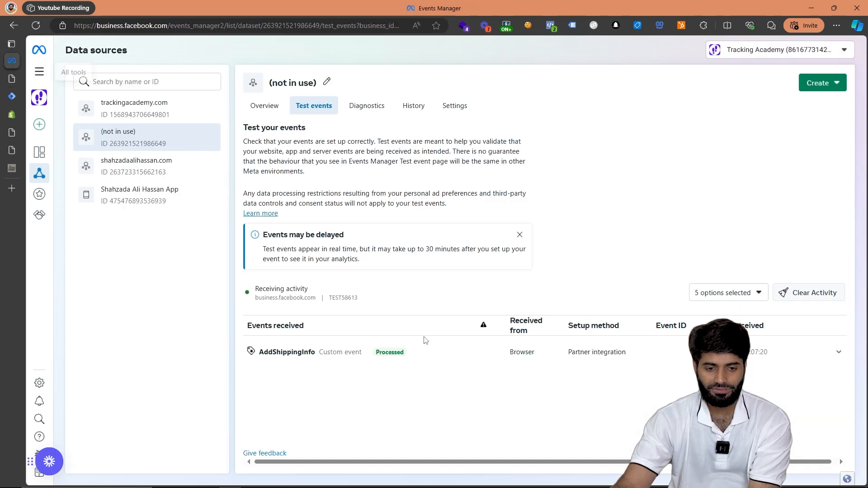
scroll(431, 288, "down", 1)
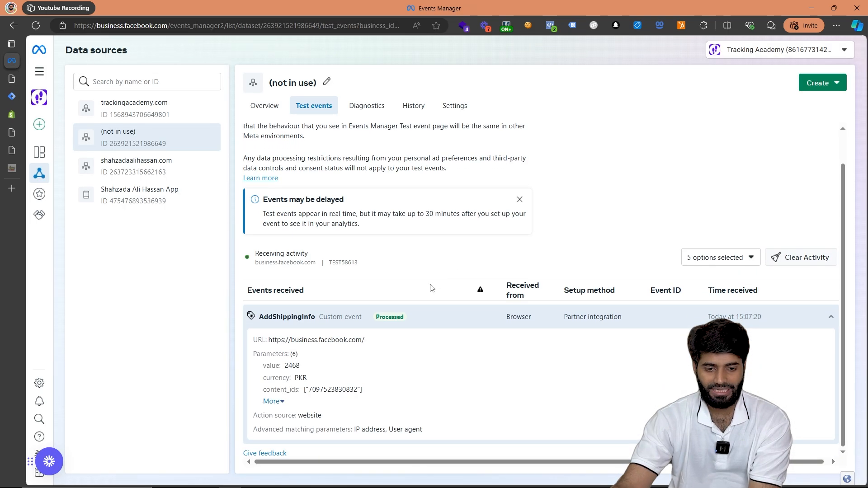
left_click(276, 401)
scroll(277, 401, "down", 1)
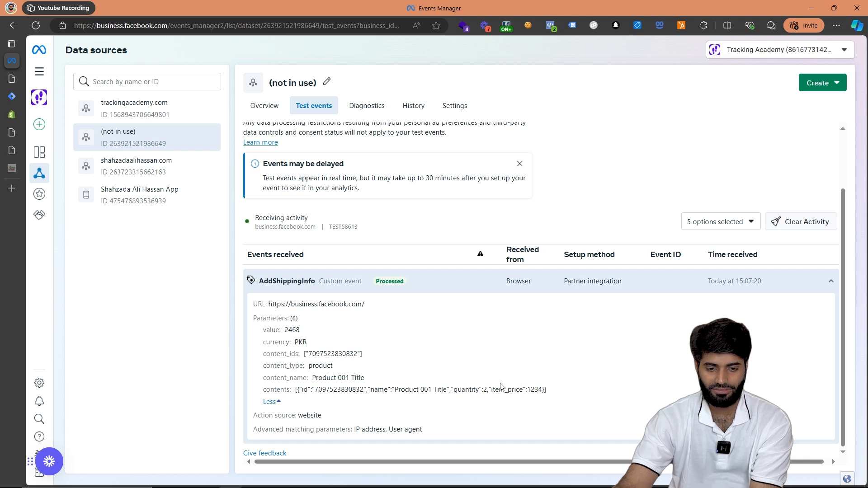
left_click_drag(366, 381, 267, 381)
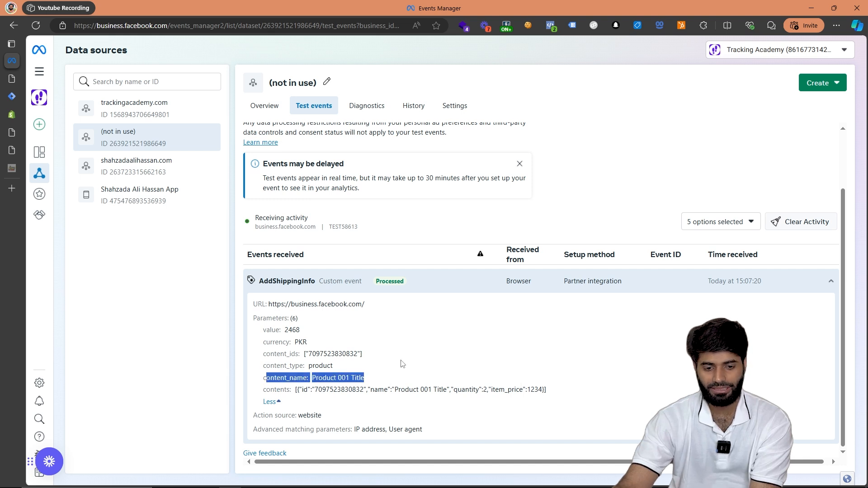
left_click_drag(398, 356, 256, 337)
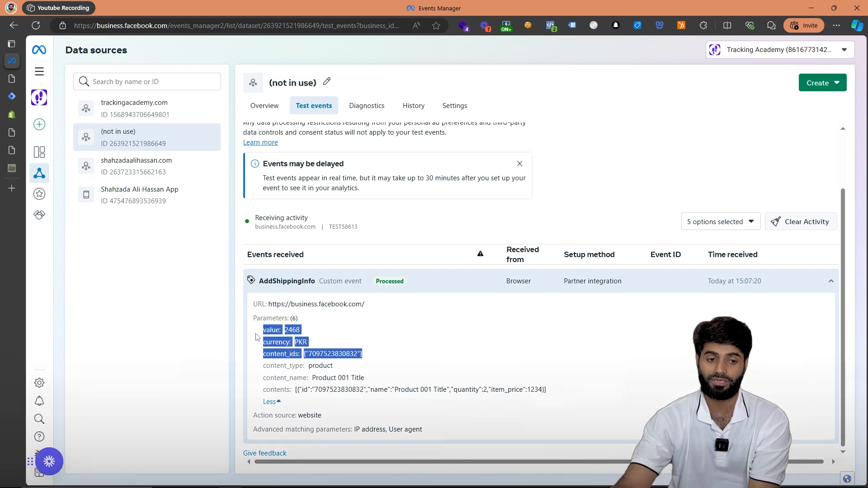